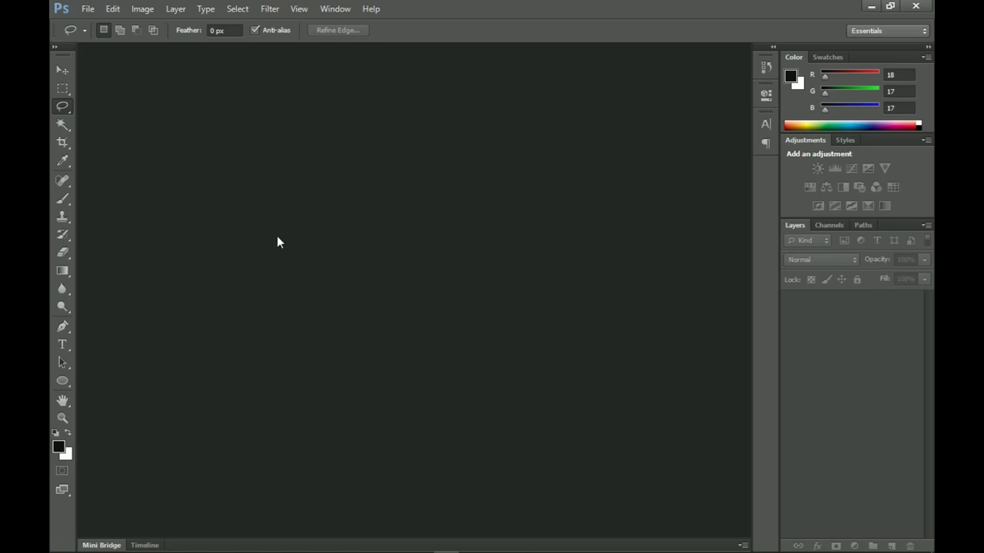
Step: Create a new 1600 × 1600 pixel document at 300 pixels/inch in RGB Color with white background contents
left_click(86, 9)
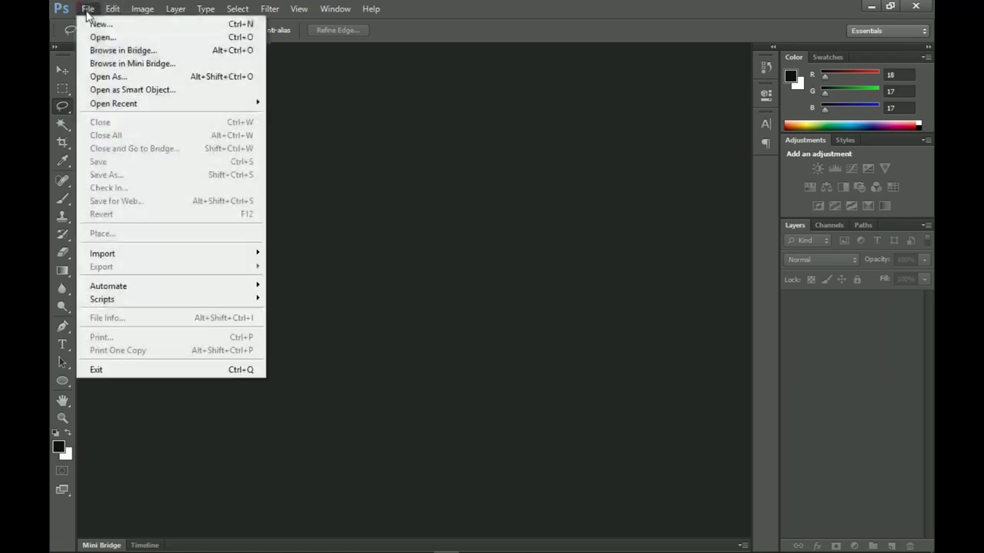
left_click(130, 26)
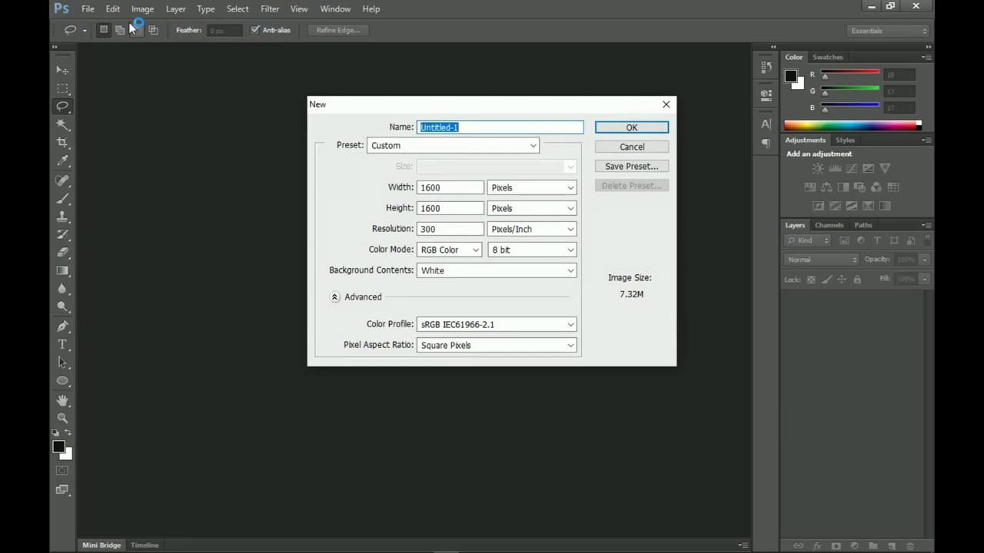
left_click(483, 91)
double_click(465, 187)
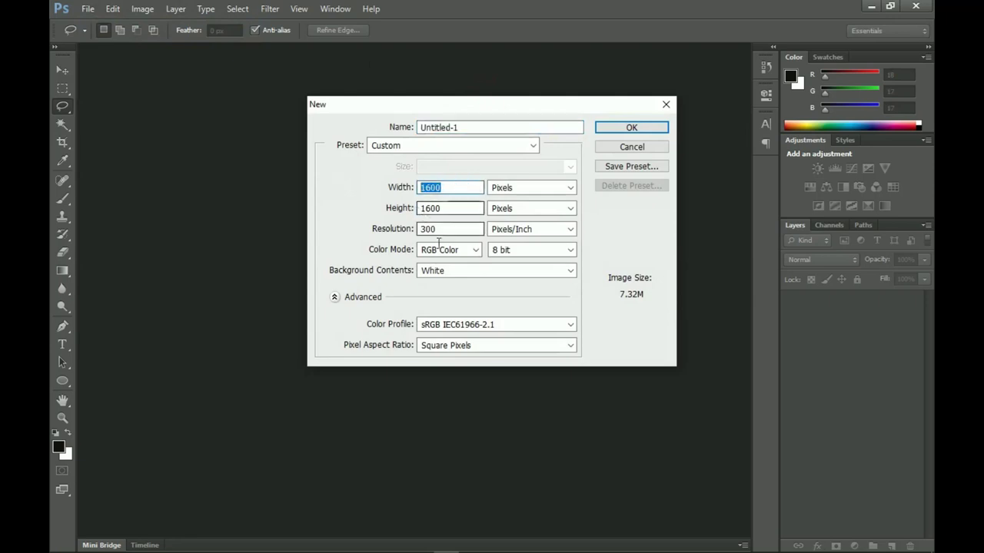
key("Tab")
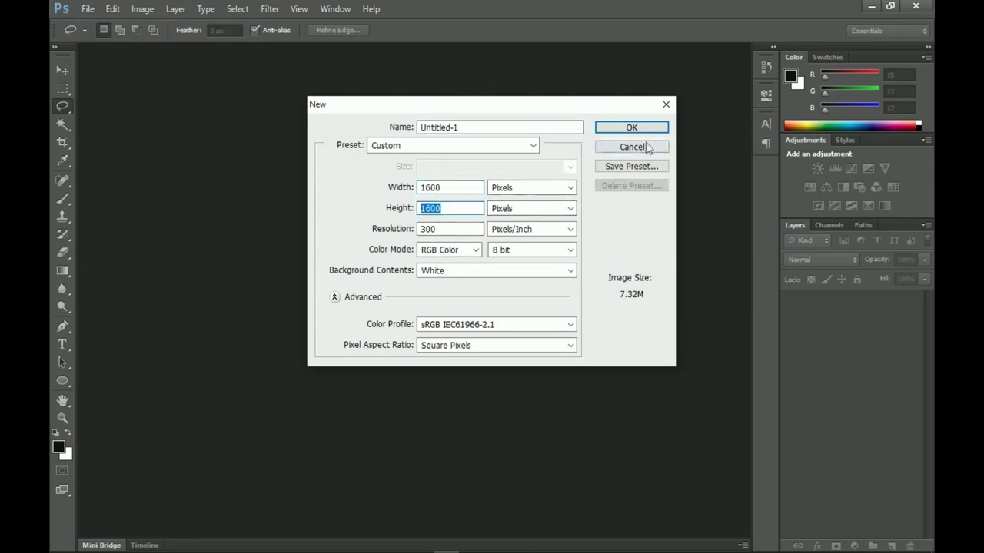
left_click(643, 128)
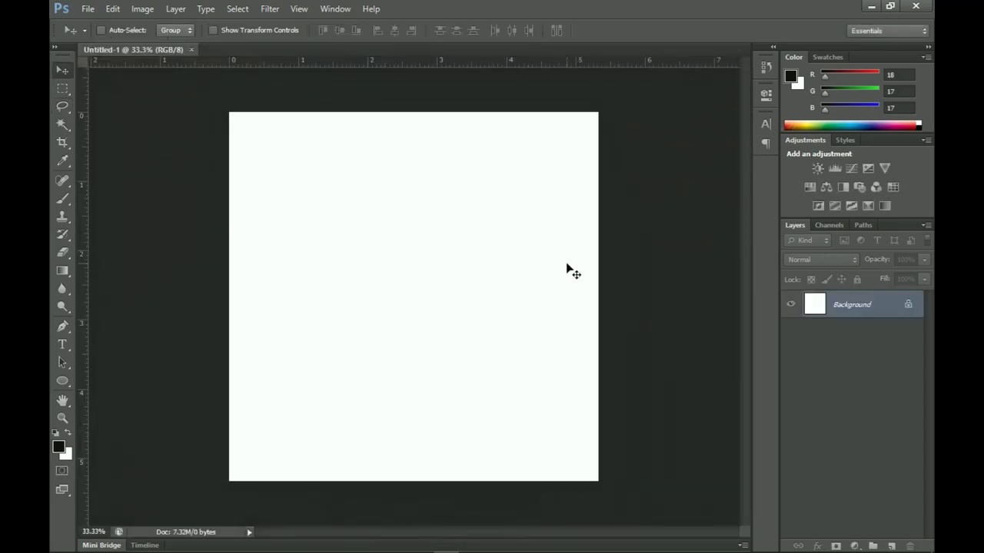
Step: Add a gradient fill layer and choose the orange-to-cream preset at the end of the gradient presets
left_click(851, 544)
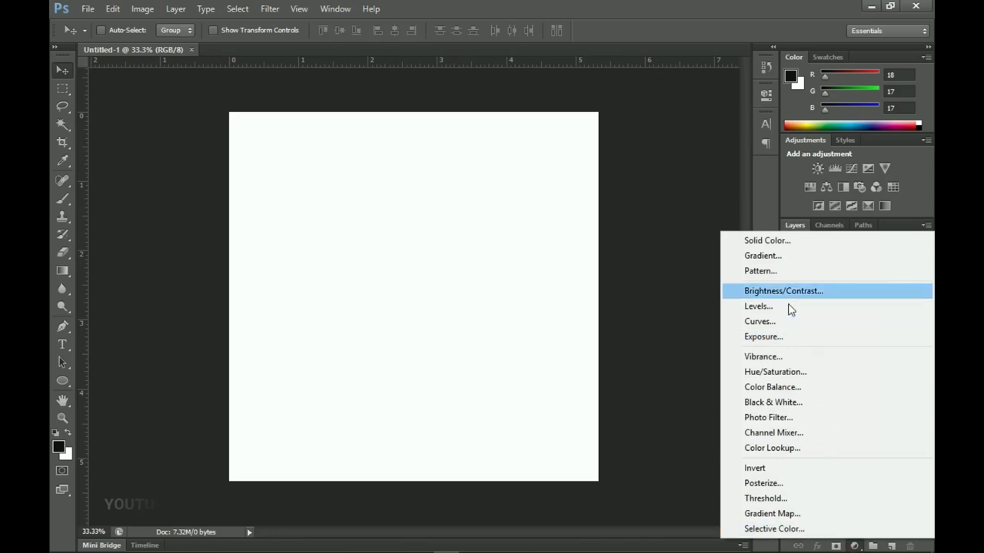
left_click(781, 256)
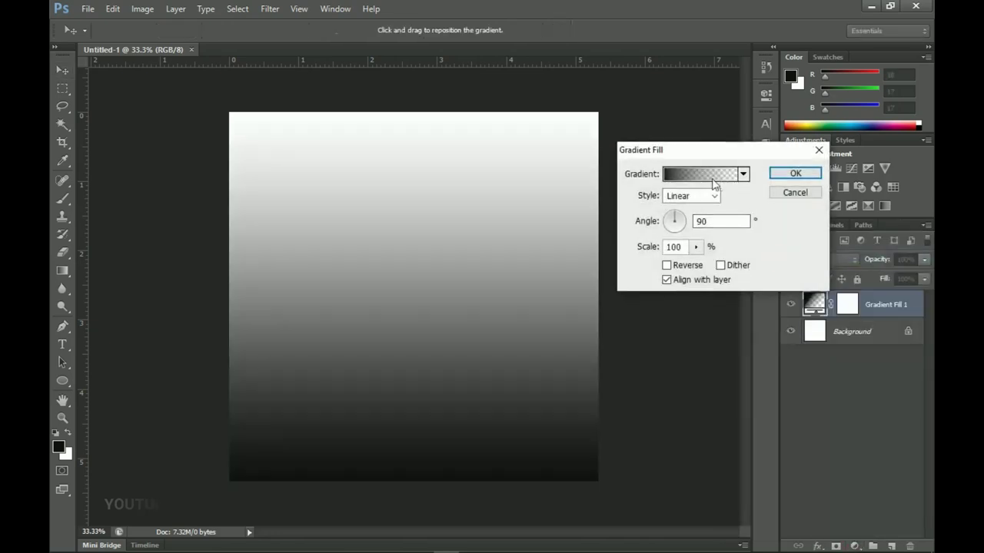
left_click(710, 183)
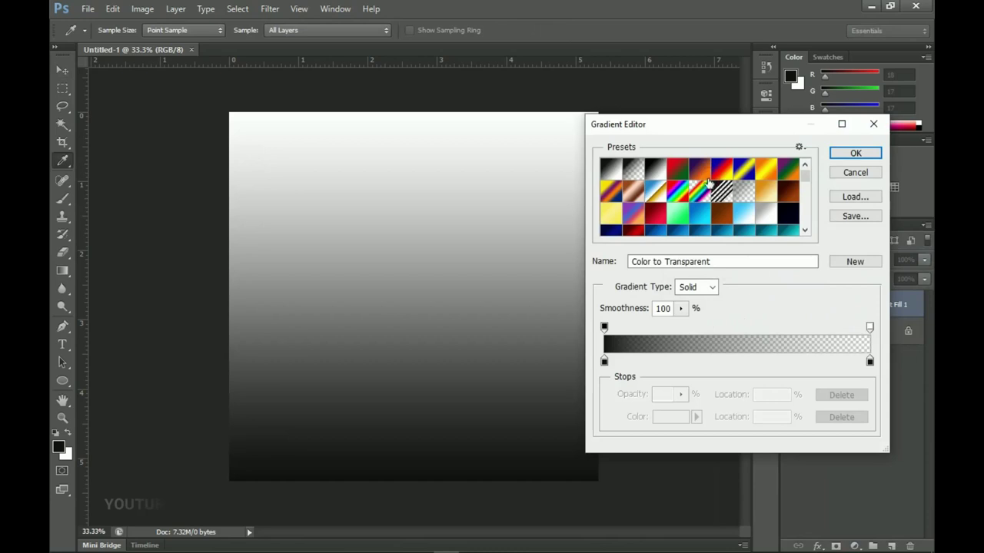
scroll(747, 220, "down", 10)
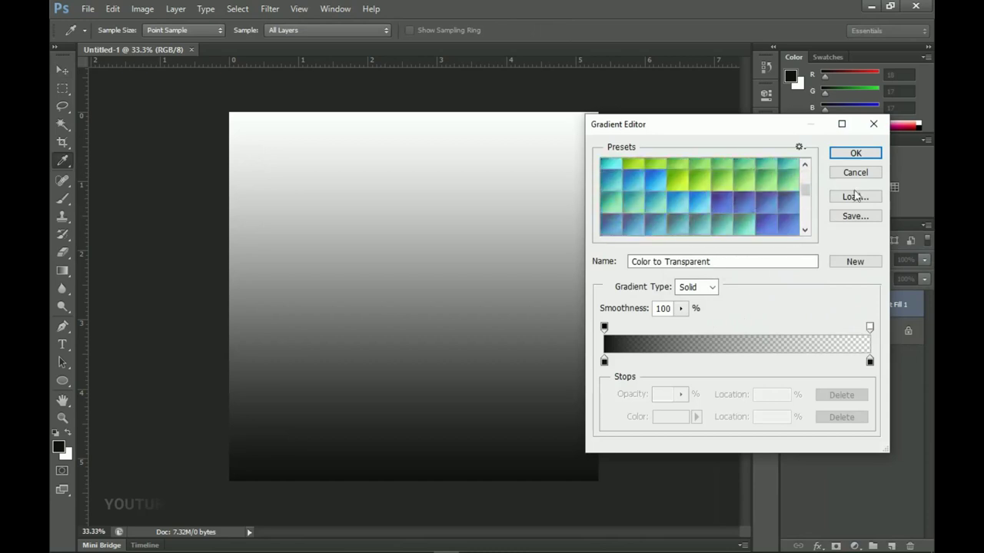
left_click_drag(804, 188, 820, 256)
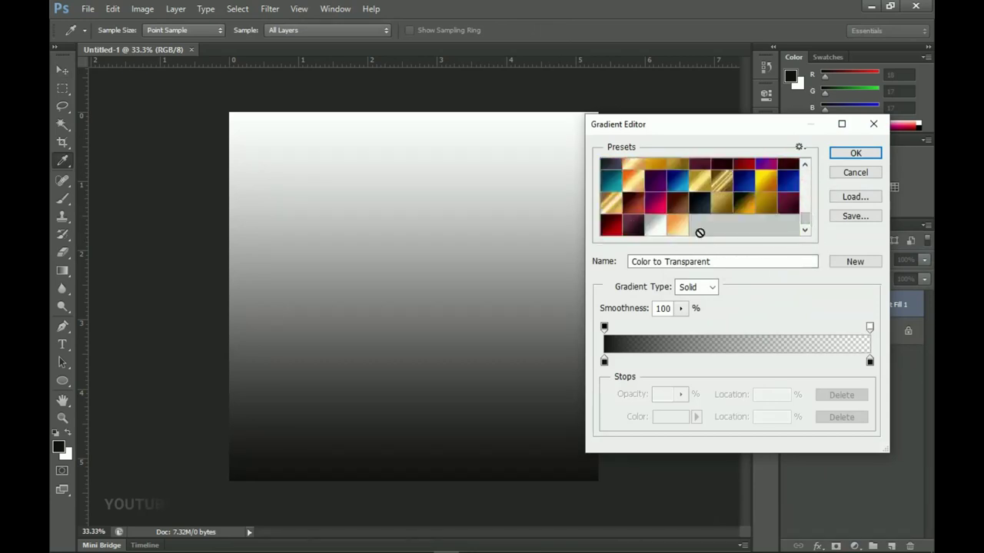
left_click(677, 225)
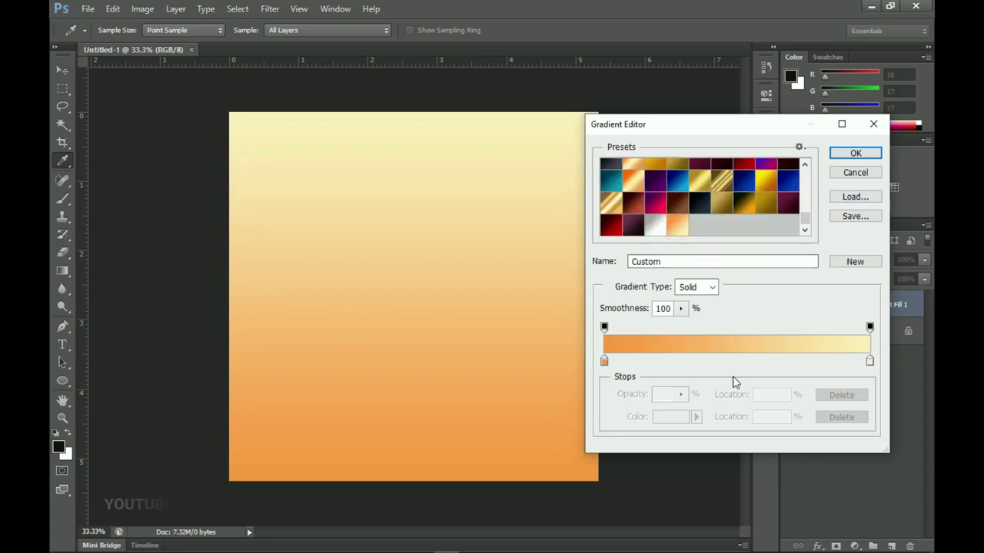
Step: Use #f1963c for the gradient's orange colour stop and accept the edited gradient
left_click(604, 361)
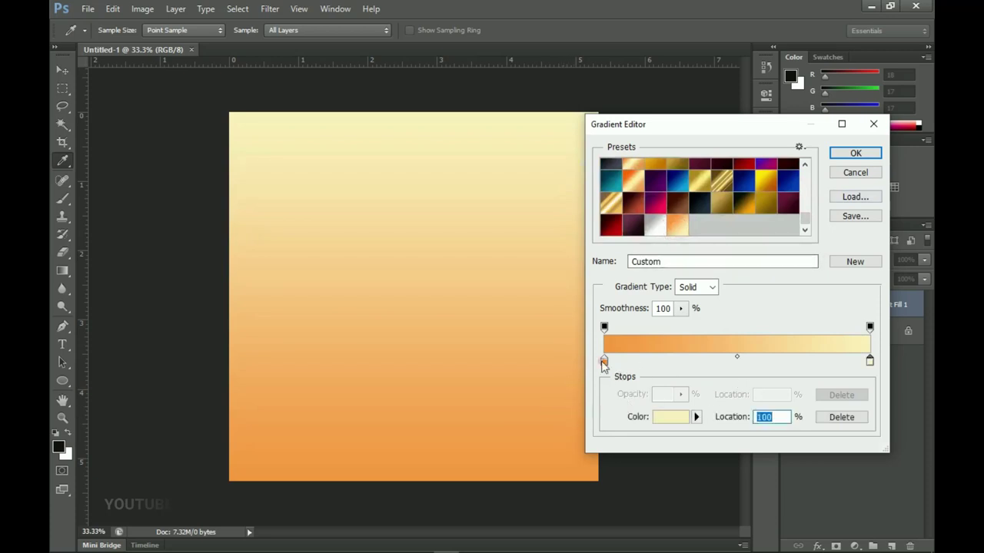
left_click(670, 416)
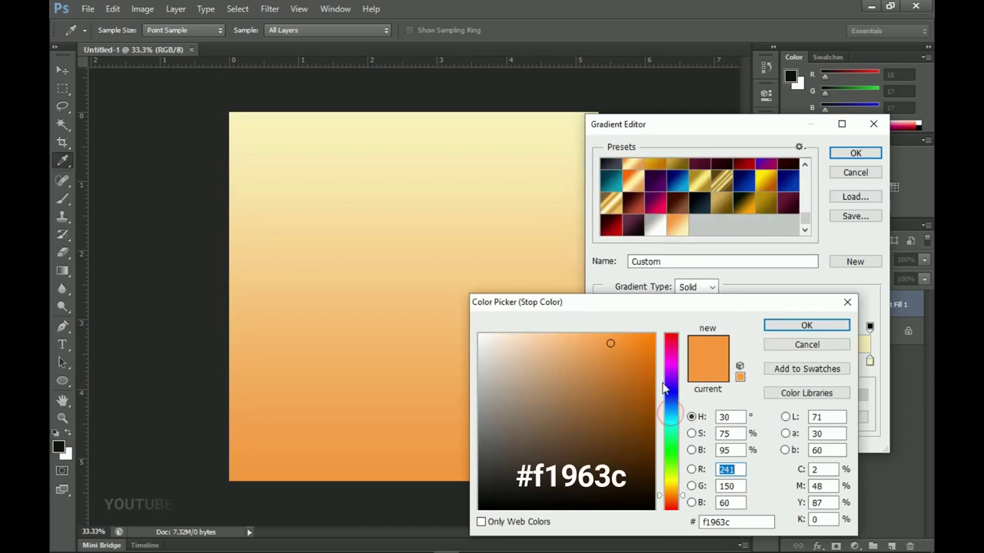
double_click(761, 522)
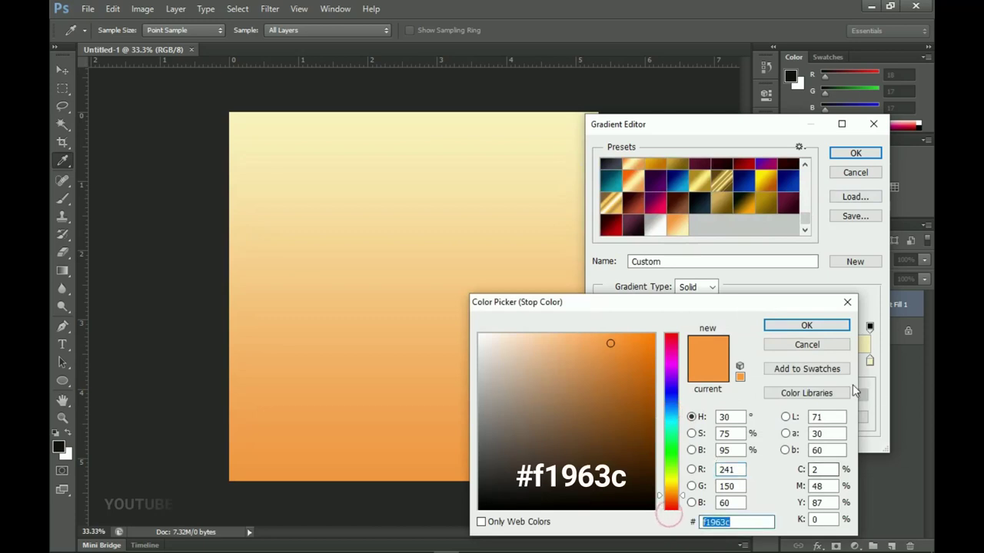
left_click(809, 328)
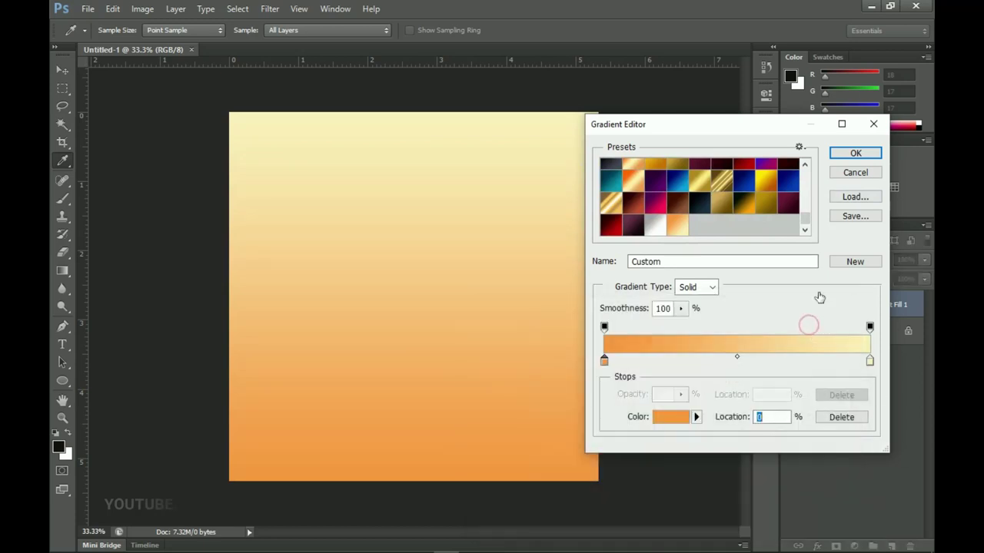
left_click(856, 155)
Step: Make the gradient fill radial and reversed so that the cream colour sits in the centre
left_click(691, 197)
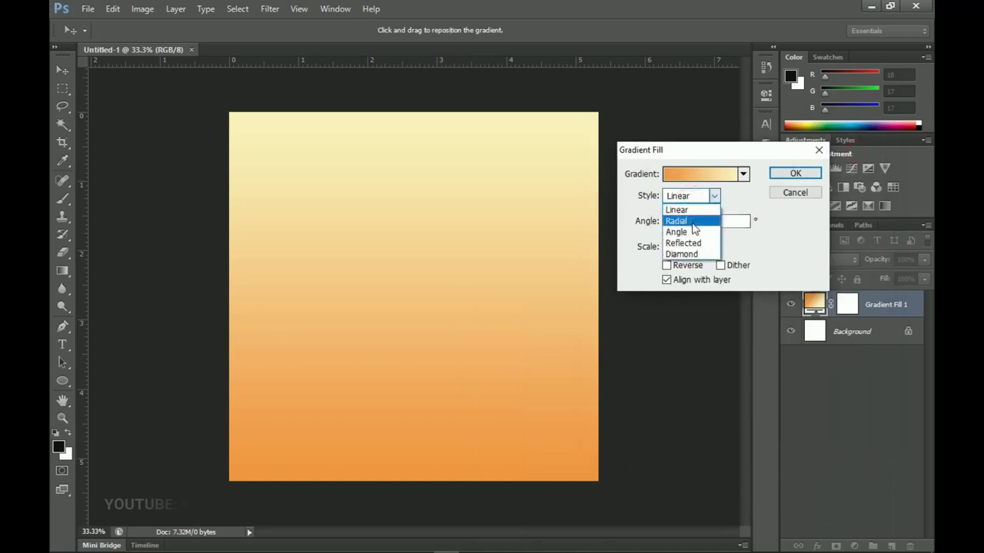
left_click(694, 222)
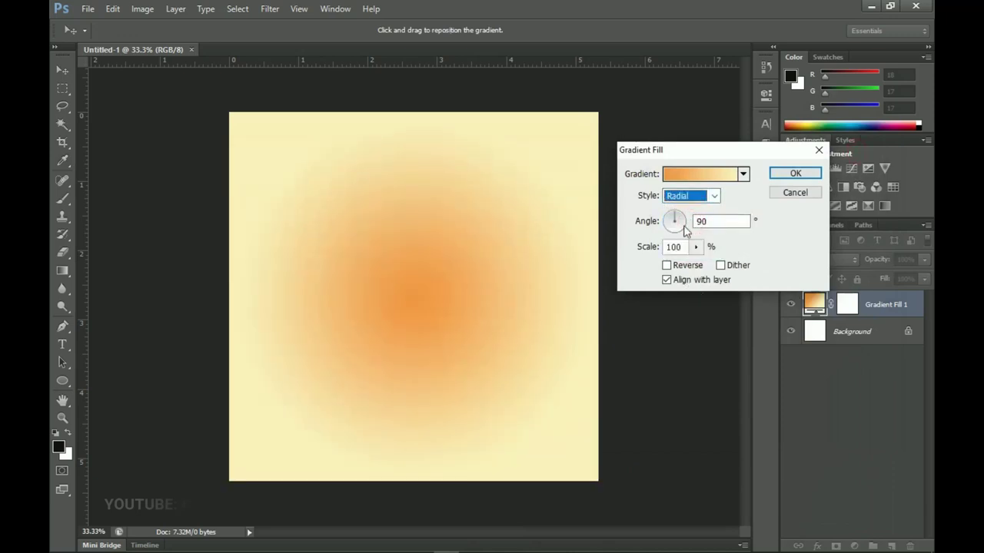
left_click(666, 265)
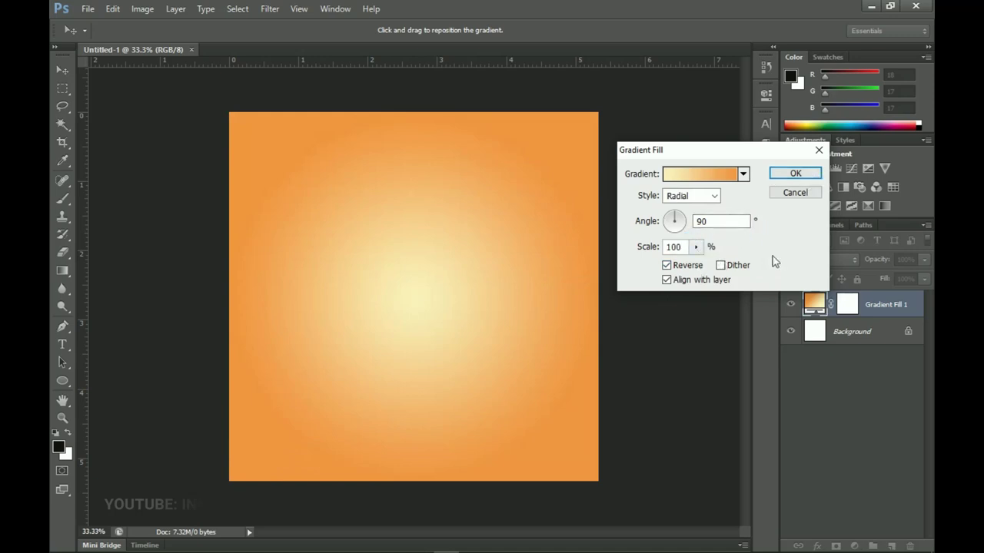
left_click(794, 174)
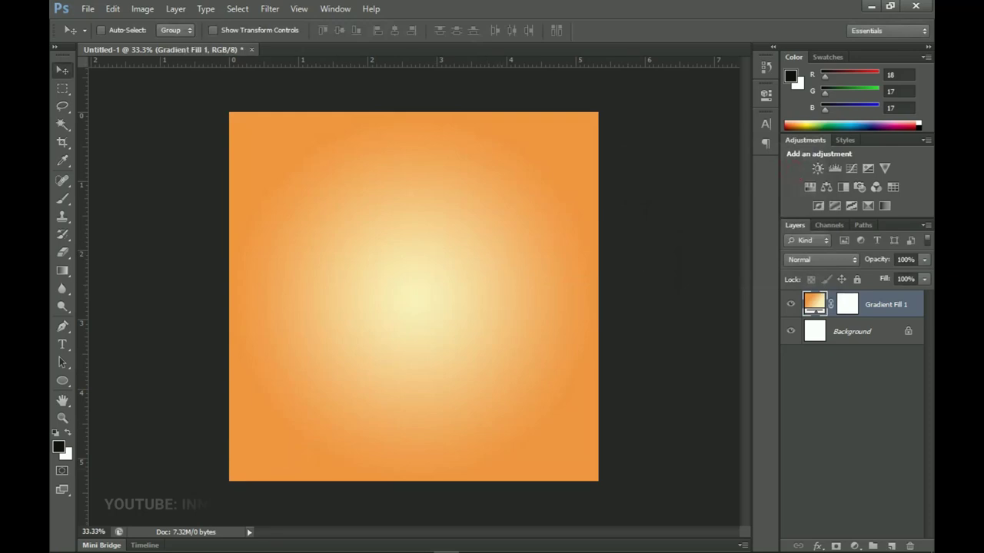
Step: Place the image 27 from the Good Friday Music Cover Resources folder into the Photoshop document
left_click(139, 549)
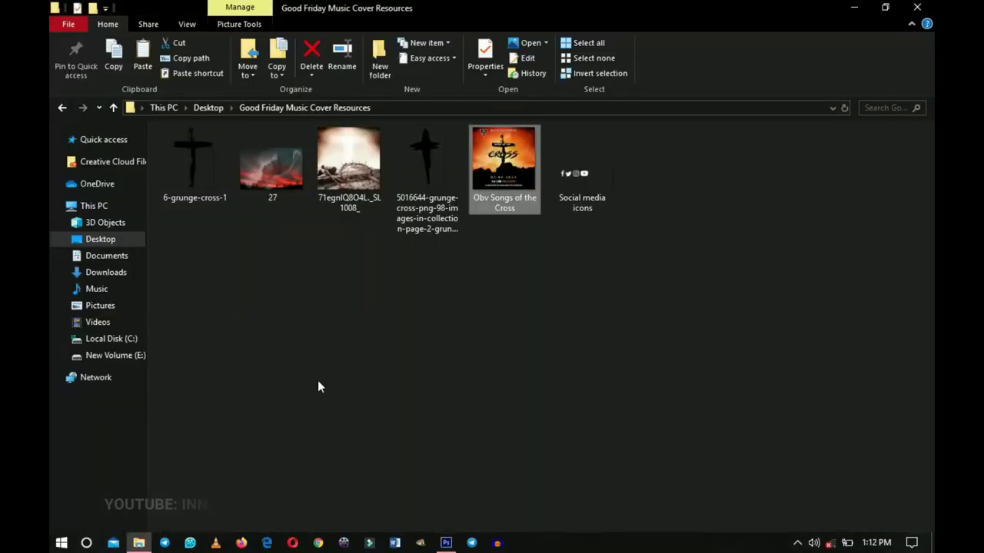
left_click(383, 333)
left_click_drag(347, 253, 248, 160)
left_click(503, 167)
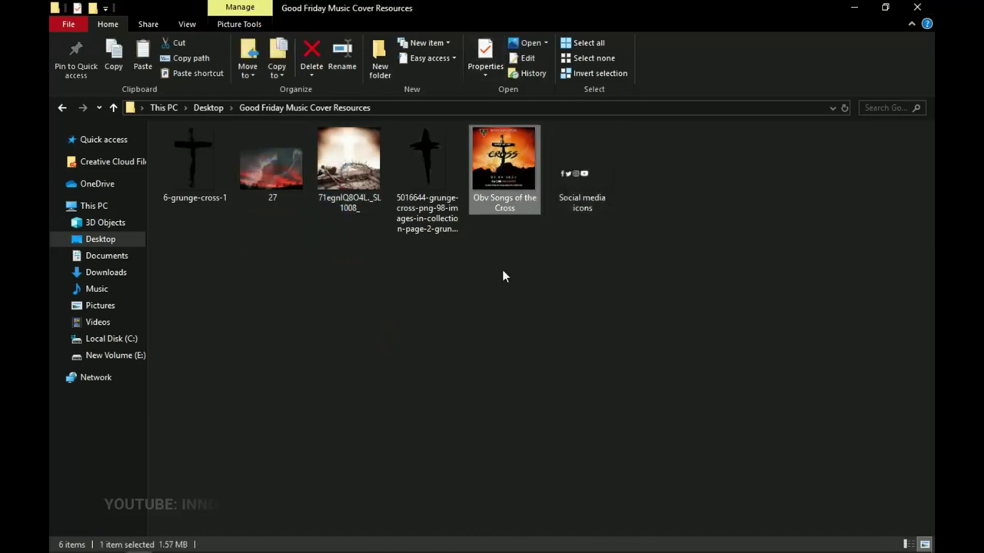
left_click_drag(364, 245, 441, 318)
left_click(331, 196)
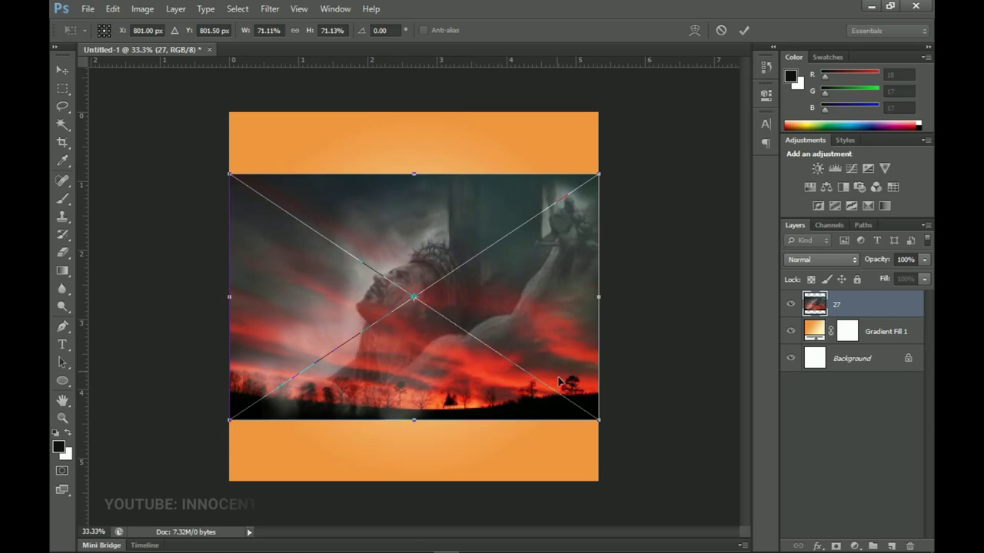
Step: Scale the placed image 27 to about 72.7% and move it up over the upper part of the canvas
left_click_drag(599, 420, 607, 401)
left_click_drag(573, 352, 560, 300)
key("shift+Left")
key("shift+Left")
key("shift+Left")
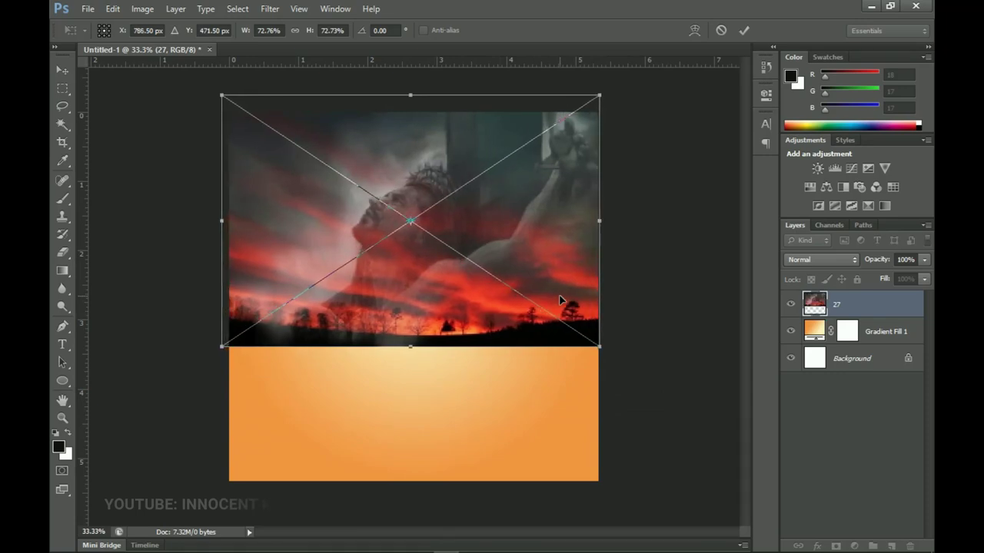
key("Return")
Step: Enlarge image 27 slightly beyond the canvas sides and shift it down a little
key("ctrl+t")
left_click_drag(599, 346, 622, 361)
left_click_drag(603, 286, 602, 300)
key("Return")
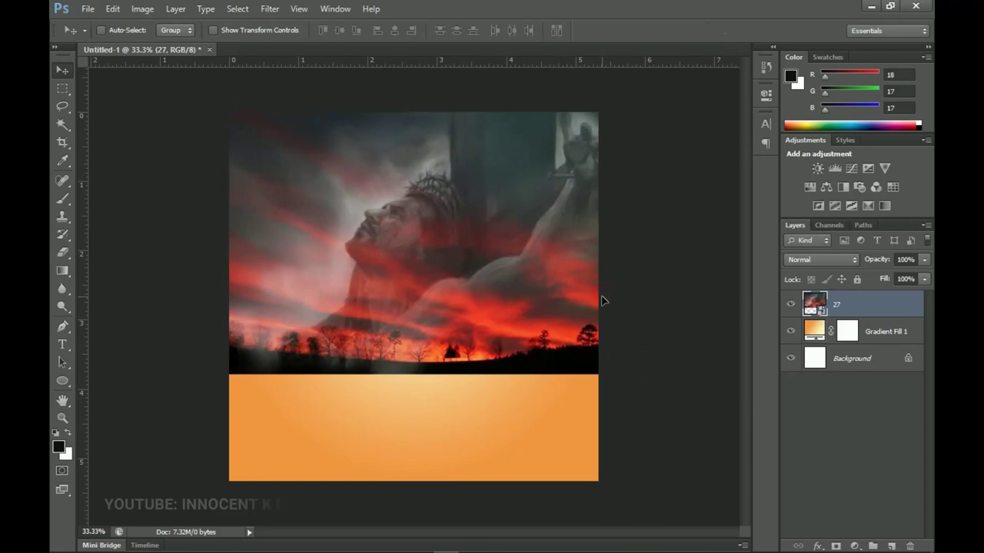
Step: Rasterize layer 27 and desaturate it to black and white
right_click(871, 312)
left_click(757, 215)
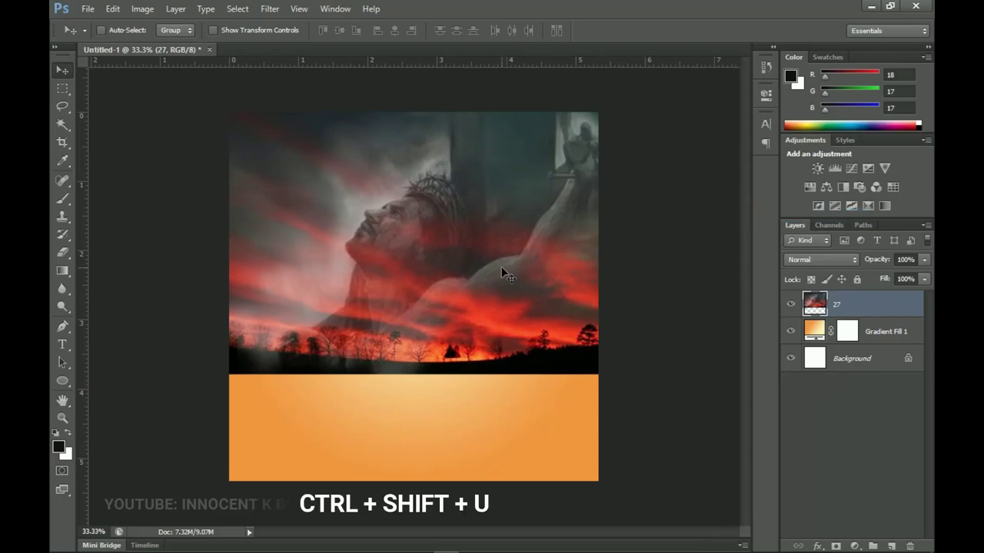
key("ctrl+shift+u")
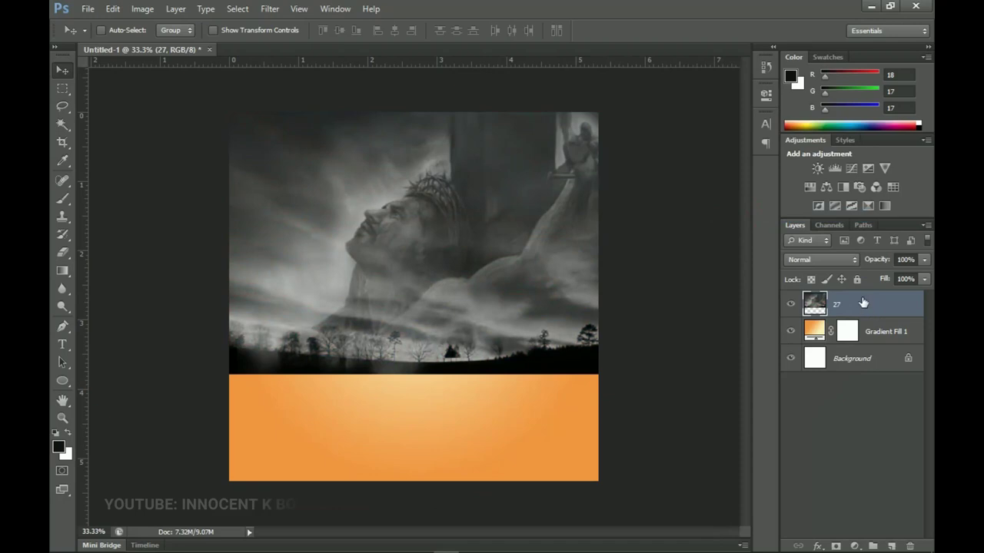
Step: Set layer 27's blend mode to Overlay and apply a Gaussian Blur with an 8.8 pixel radius
left_click(834, 260)
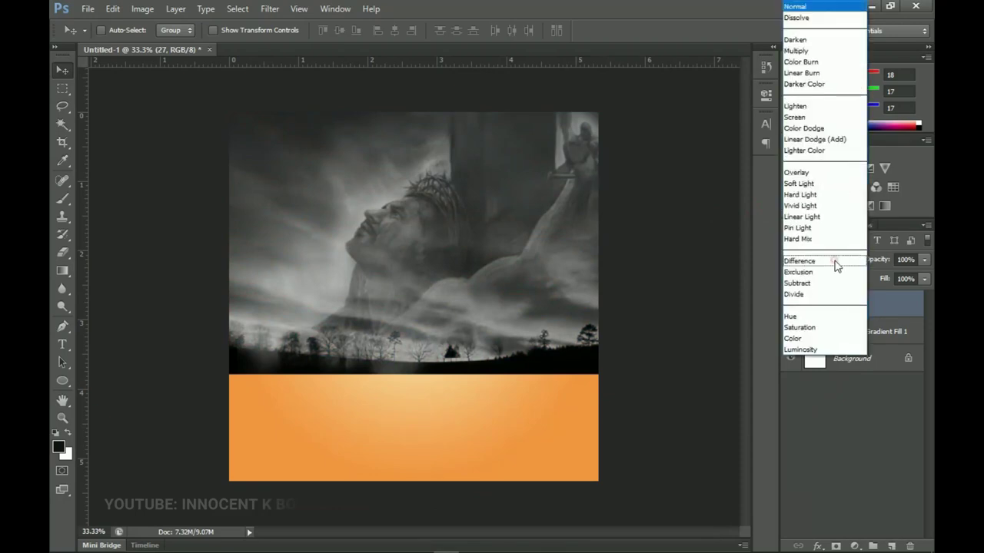
left_click(806, 173)
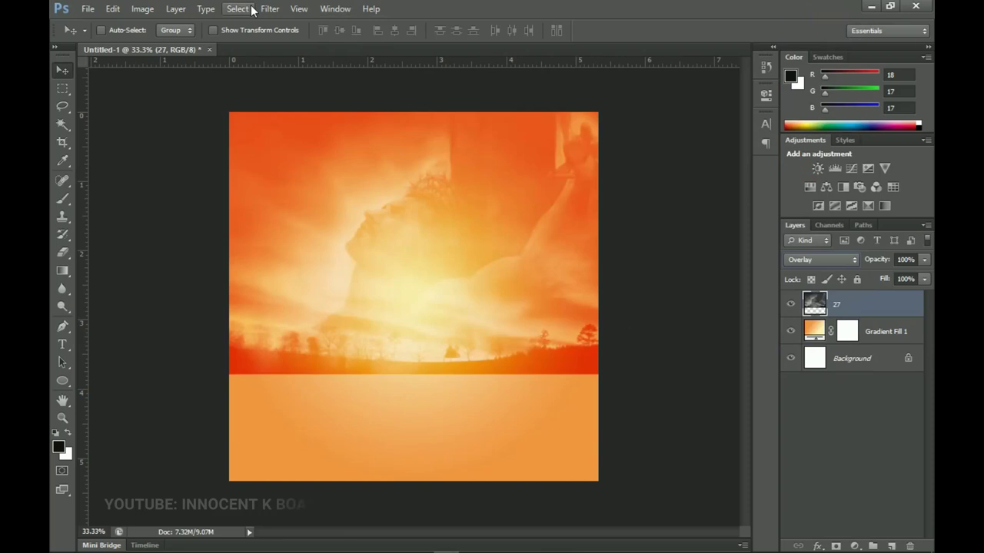
left_click(270, 9)
mouse_move(346, 150)
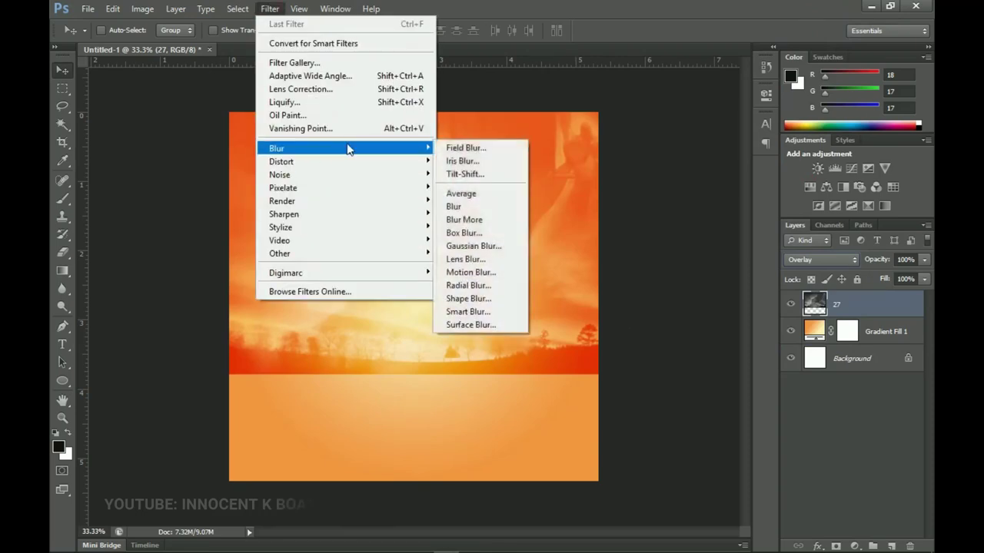
left_click(495, 248)
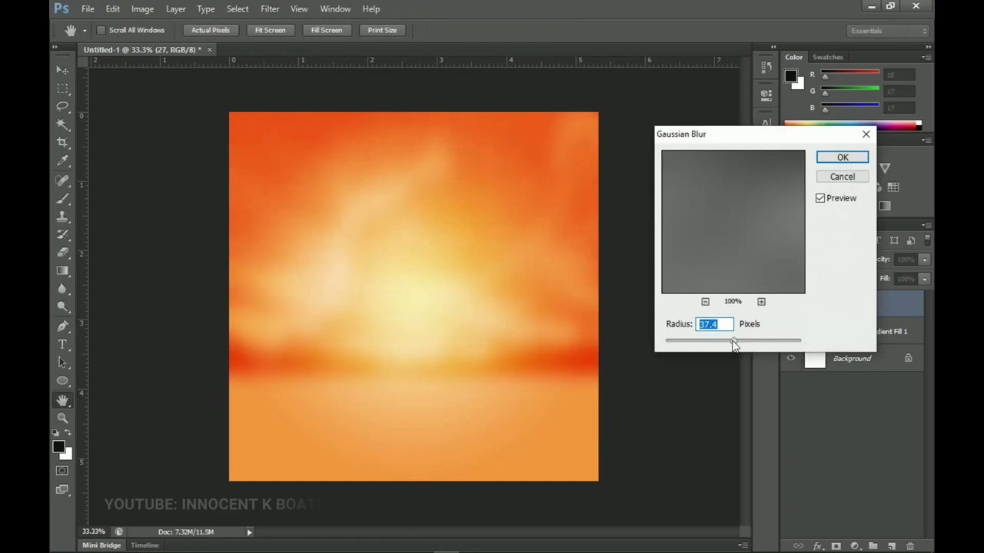
left_click_drag(733, 346, 714, 342)
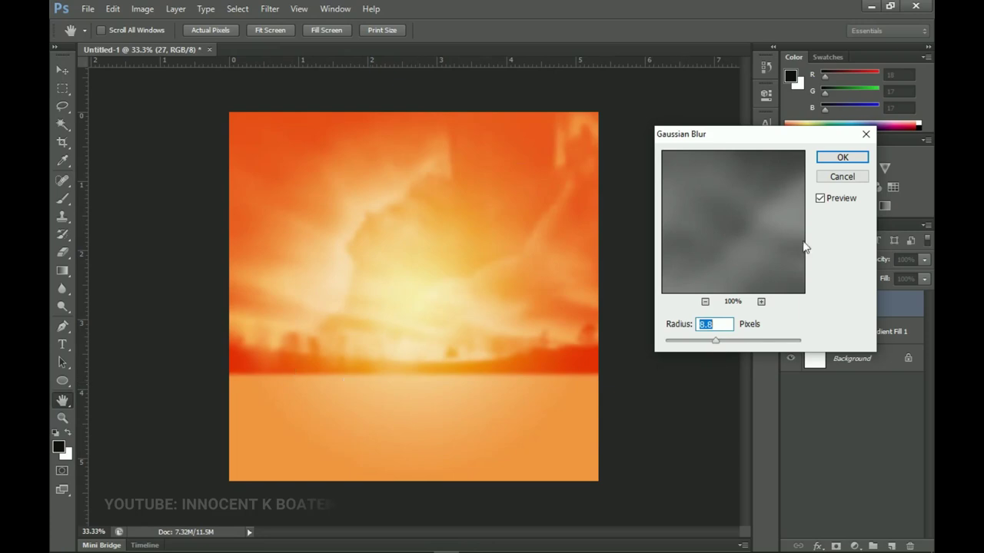
left_click(843, 158)
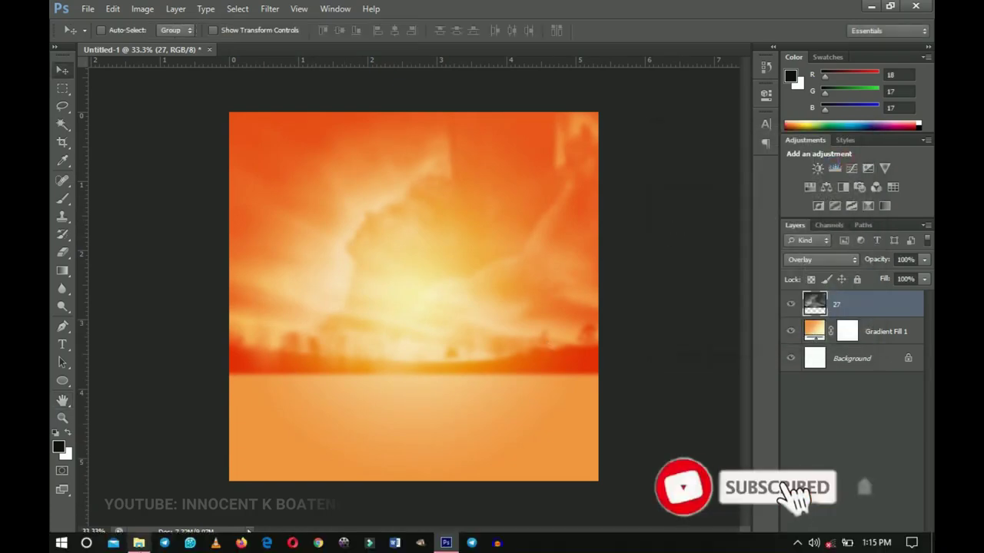
Step: Place the crown-of-thorns image 71egnIQ8O4L._SL1008_ from the resources folder into the document at its fitted size
left_click(138, 542)
left_click(349, 173)
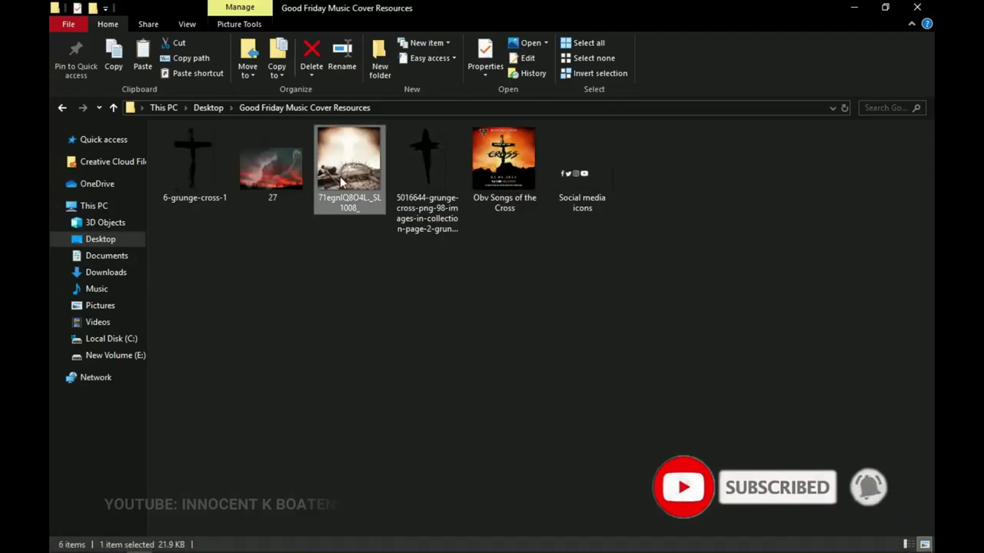
left_click_drag(348, 177, 449, 311)
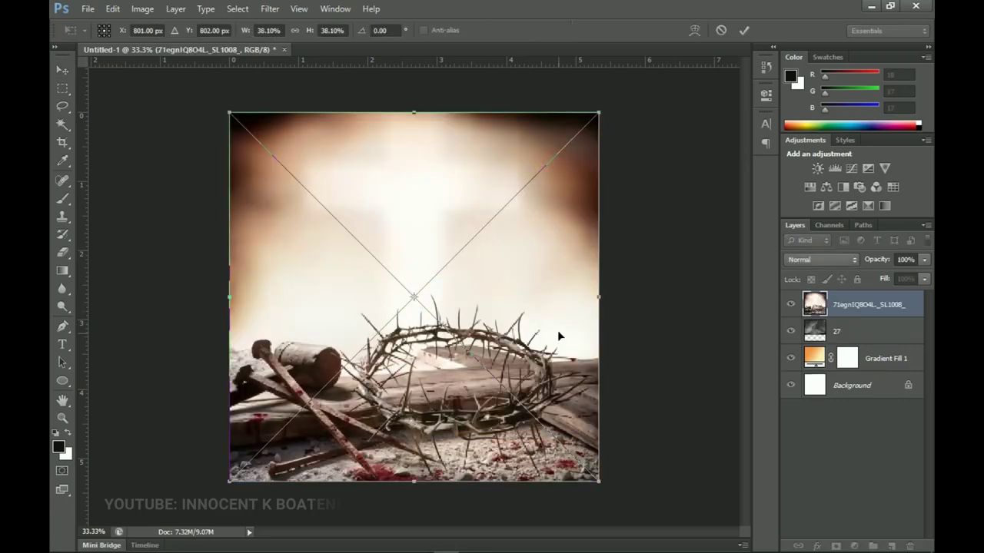
key("Return")
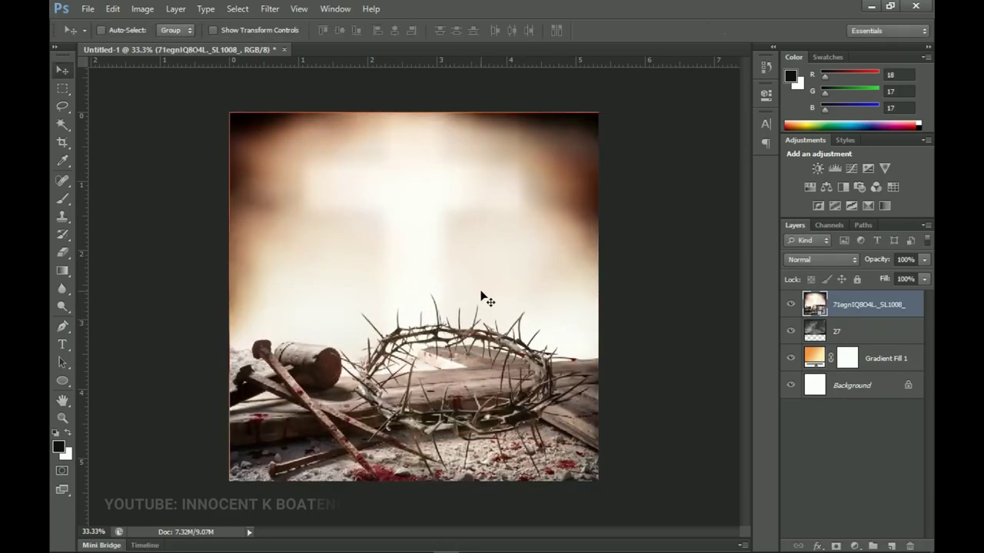
Step: Centre the crown-of-thorns image horizontally and vertically on the canvas, and nudge it slightly right
key("ctrl+a")
left_click(397, 30)
left_click(335, 34)
key("ctrl+d")
key("Right")
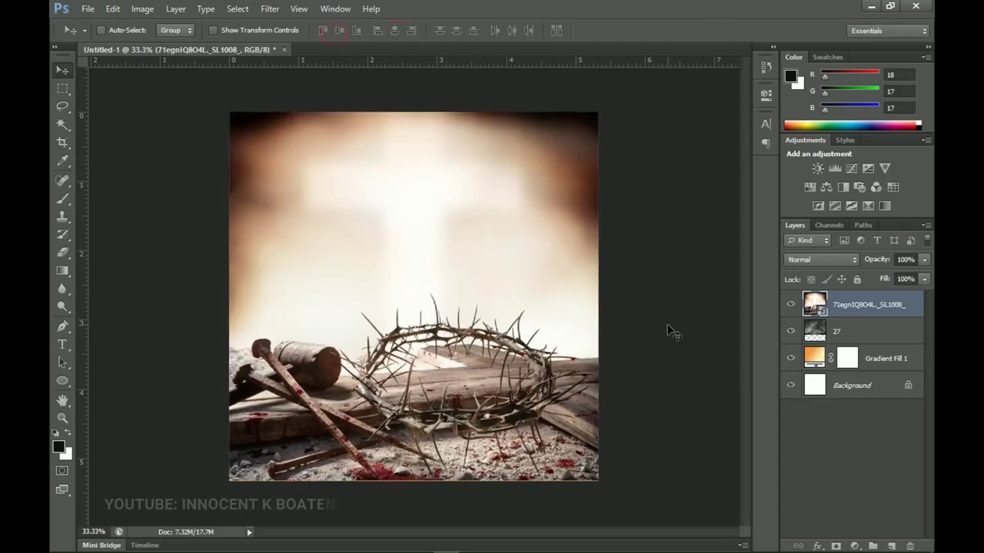
Step: Rasterize the crown-of-thorns layer and set its blend mode to Multiply
right_click(859, 302)
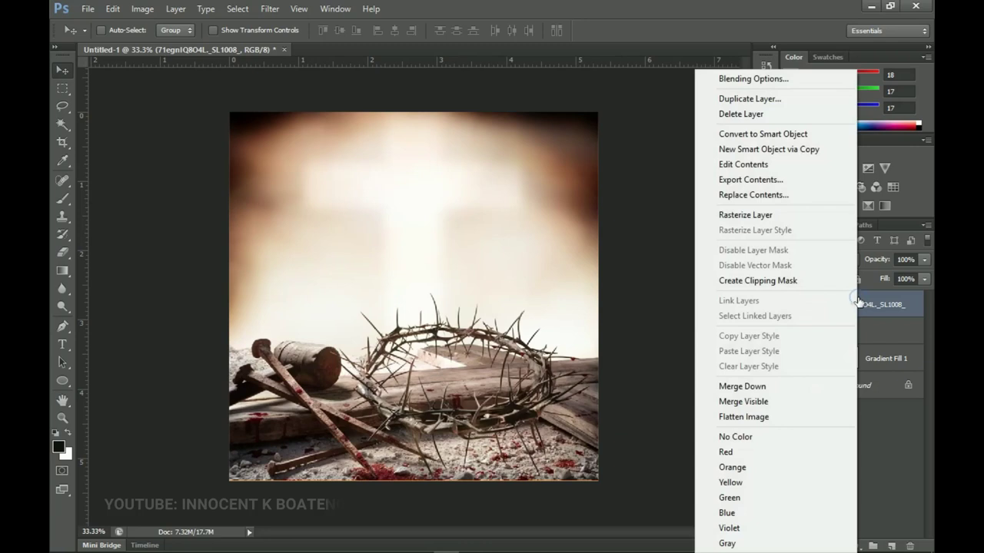
left_click(777, 218)
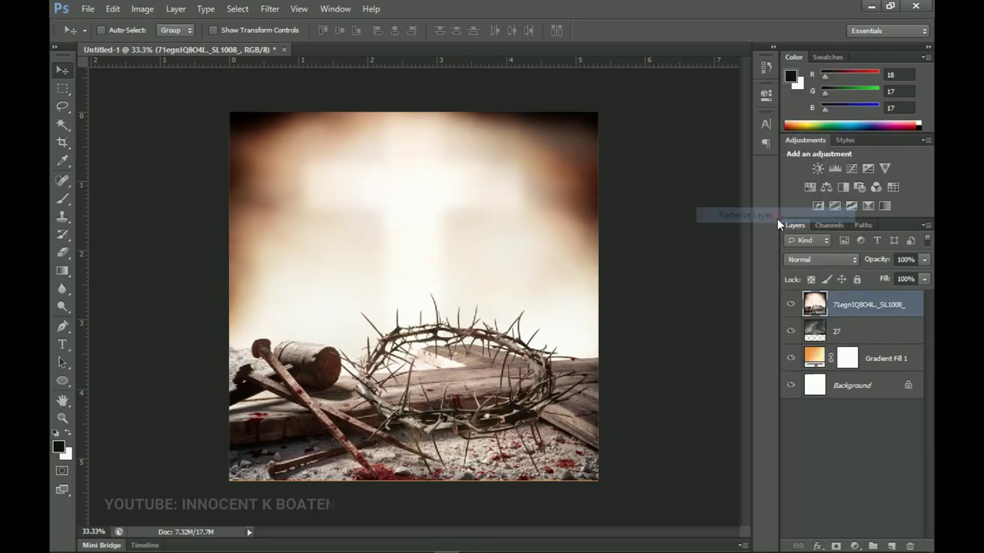
left_click(828, 259)
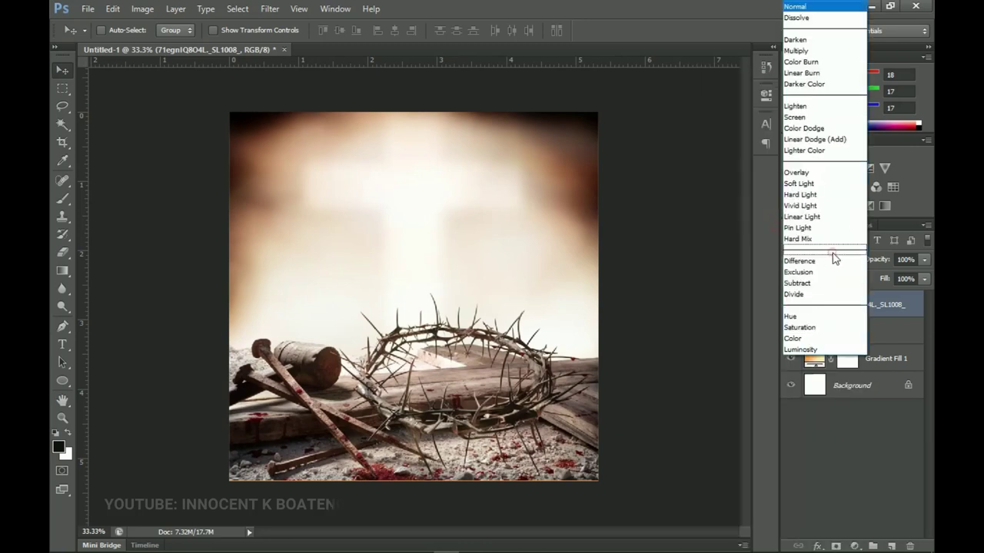
left_click(800, 50)
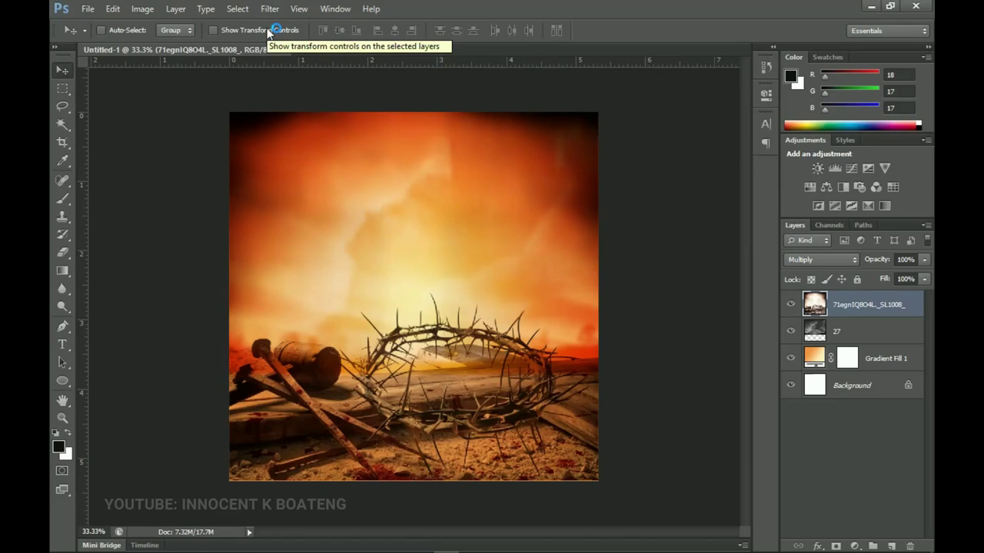
Step: Try reapplying the last Gaussian Blur to the crown-of-thorns layer, and undo it
key("ctrl+f")
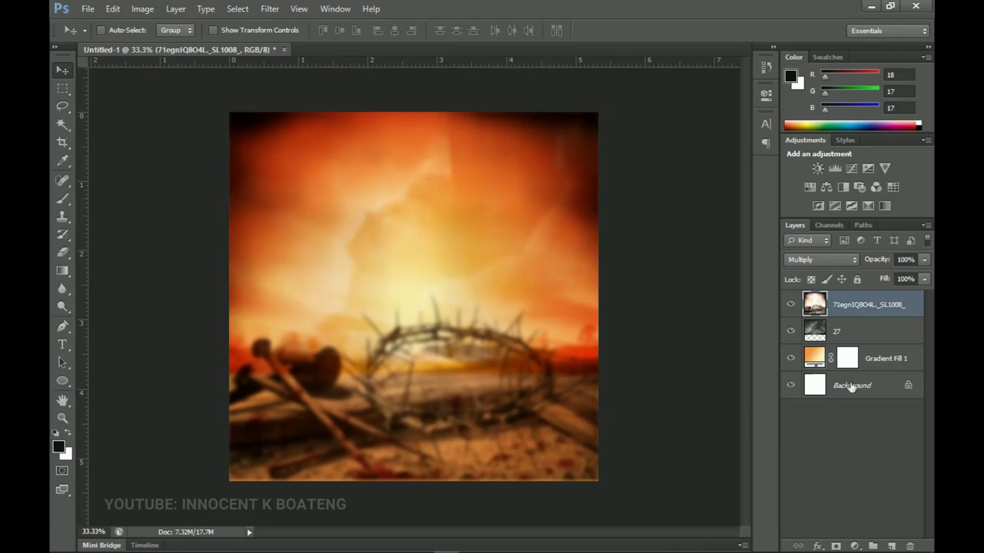
left_click(899, 334)
left_click(870, 305)
key("ctrl+z")
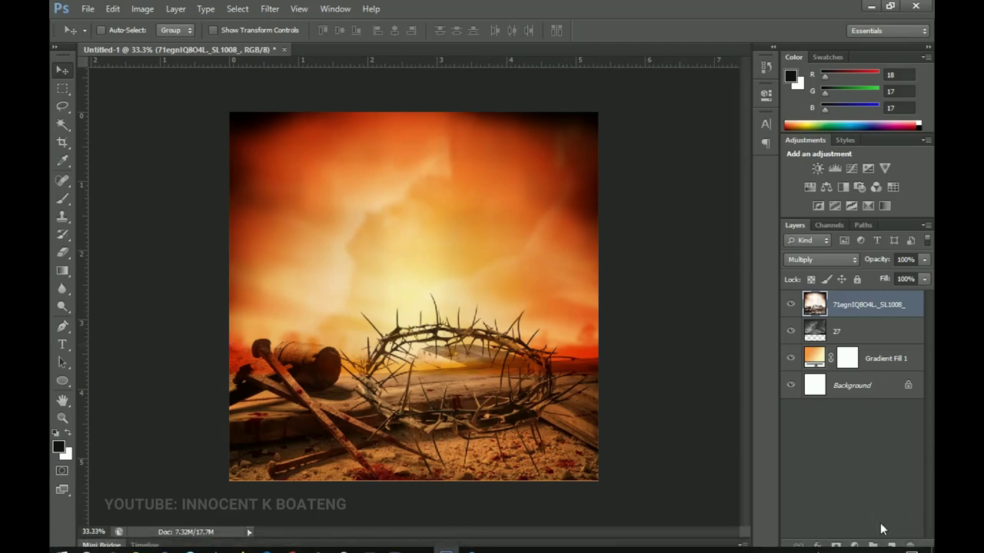
Step: Add a new layer and lasso an uneven hill outline covering the lower part of the canvas, with a peak over the crown
left_click(890, 547)
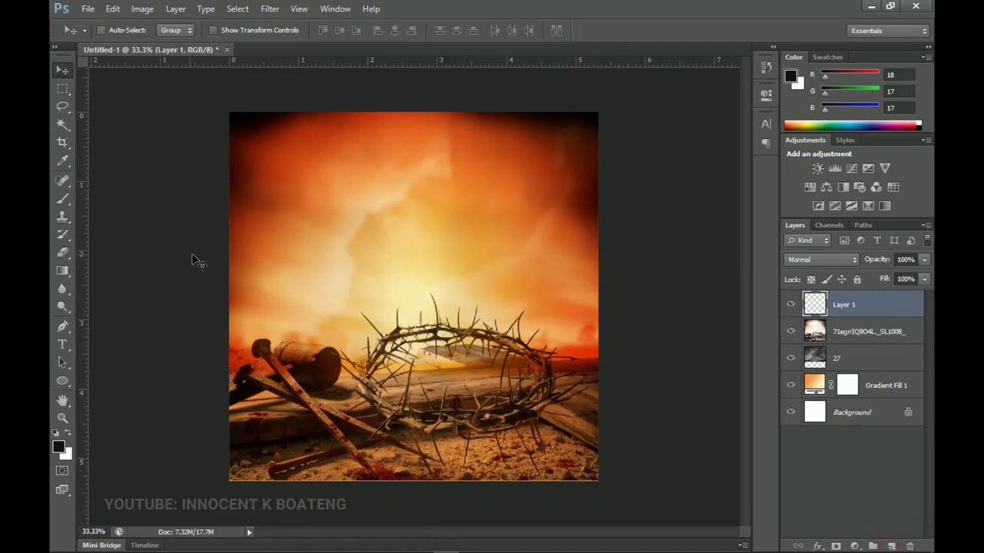
left_click(63, 107)
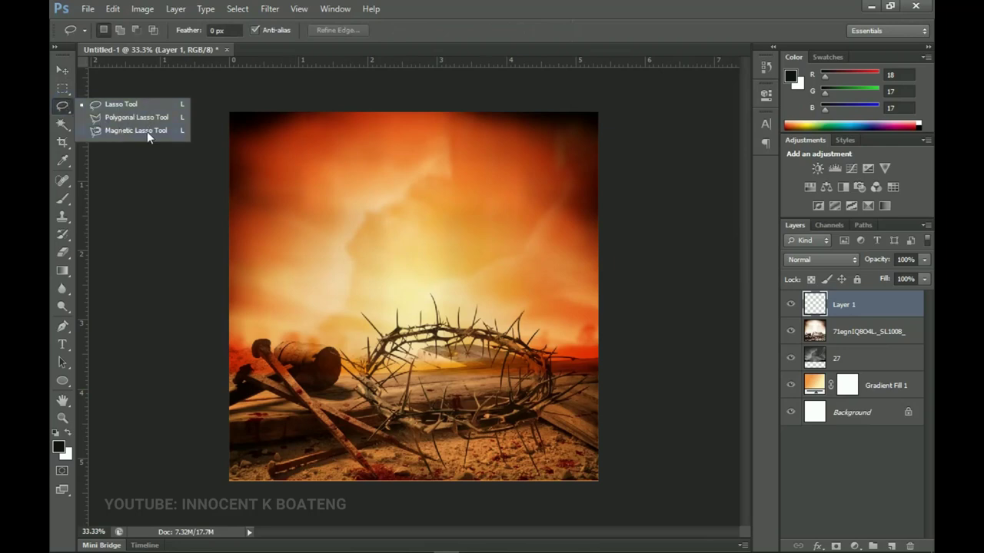
left_click(121, 108)
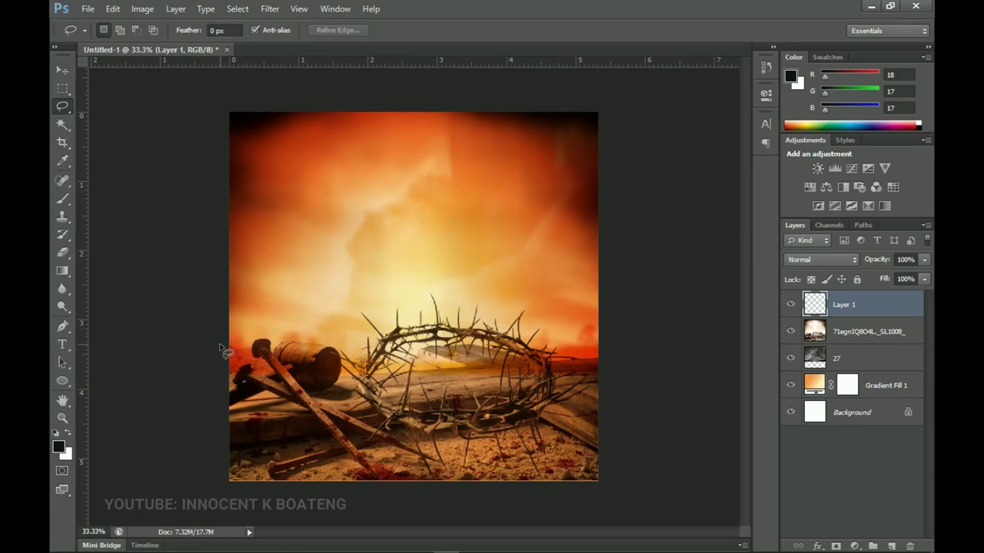
mouse_move(221, 347)
left_mouse_down()
mouse_move(243, 356)
mouse_move(309, 343)
mouse_move(363, 366)
mouse_move(415, 314)
mouse_move(445, 310)
mouse_move(508, 340)
mouse_move(607, 332)
mouse_move(645, 542)
mouse_move(176, 507)
mouse_move(192, 377)
mouse_move(209, 353)
left_mouse_up()
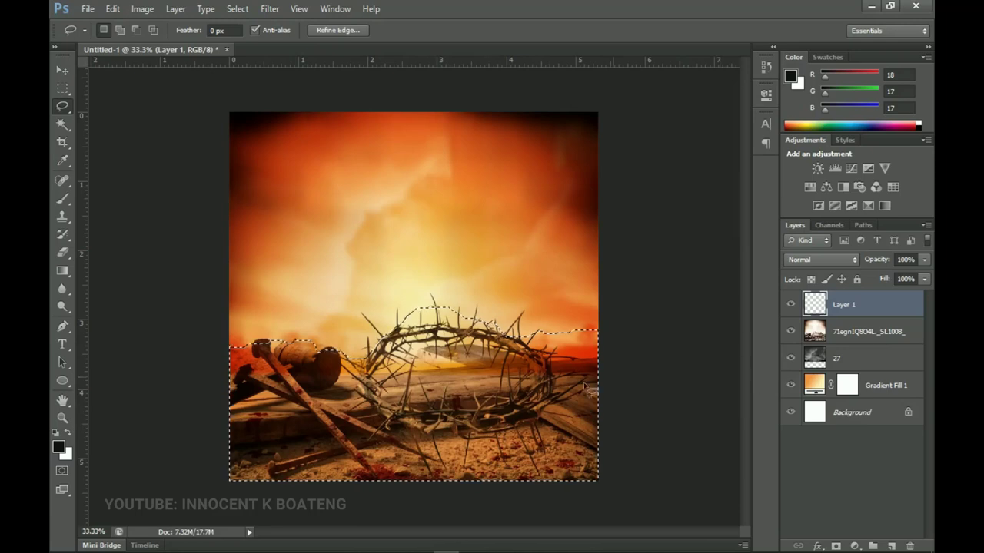
Step: Fill the hill selection with black (000000) at 100% opacity in Normal mode, and deselect it
right_click(527, 376)
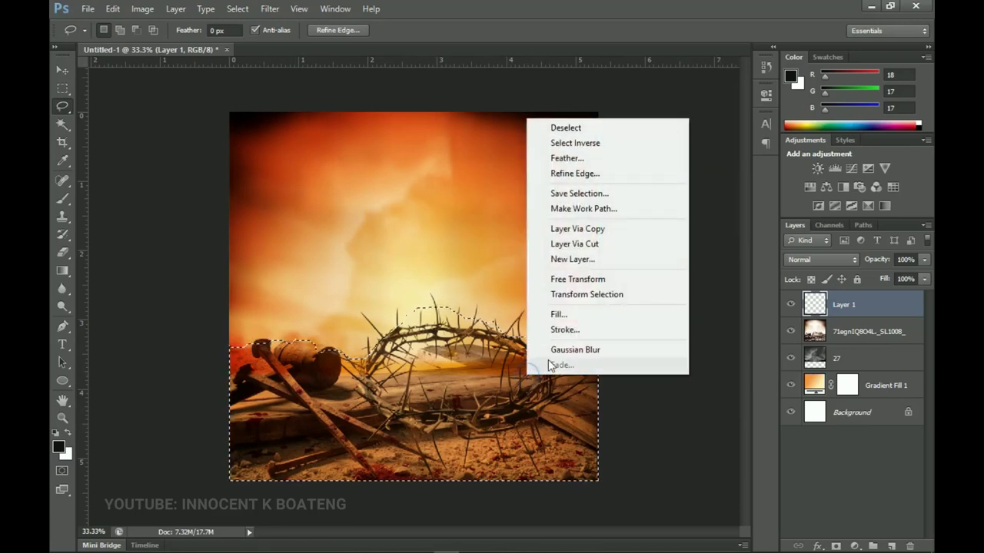
left_click(563, 316)
left_click(494, 160)
left_click(477, 202)
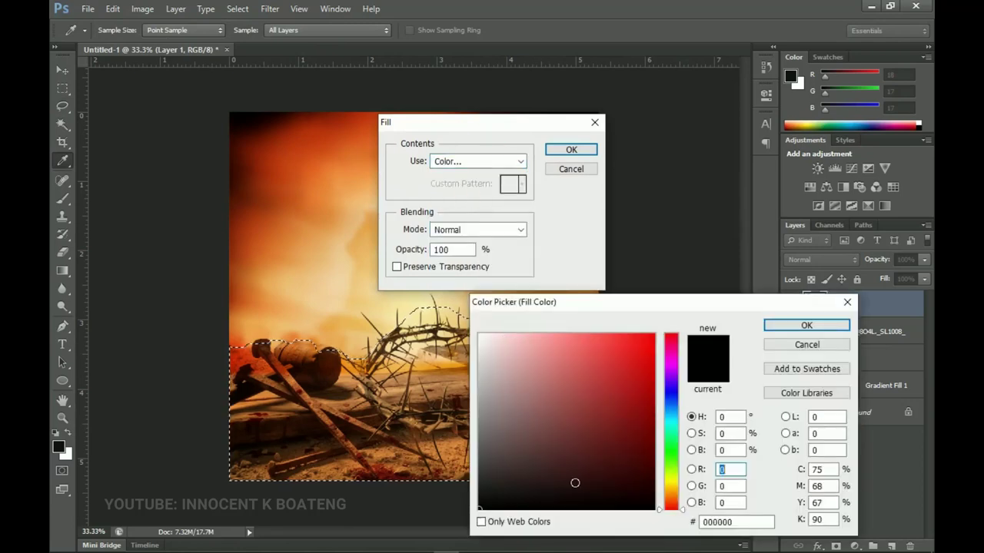
left_click(806, 324)
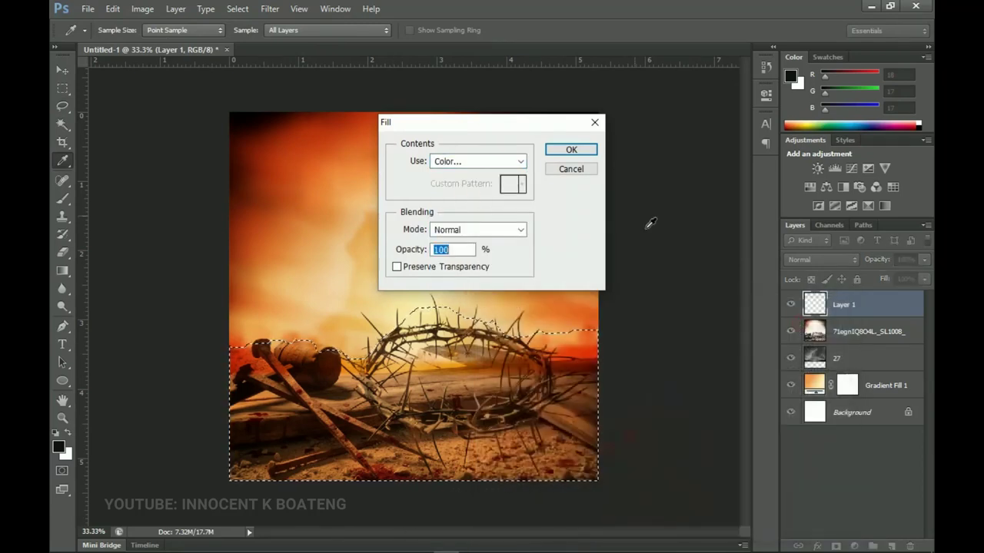
left_click(571, 149)
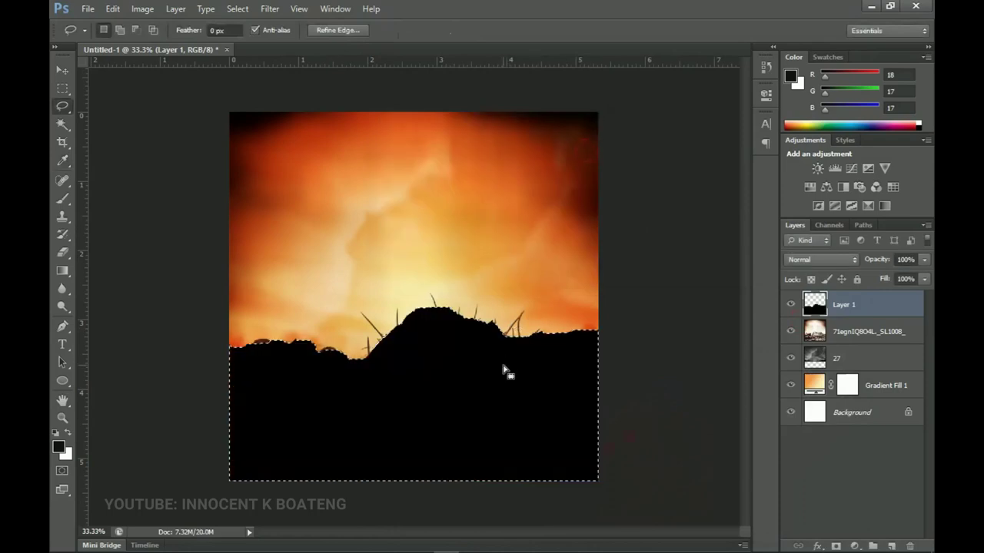
key("ctrl+d")
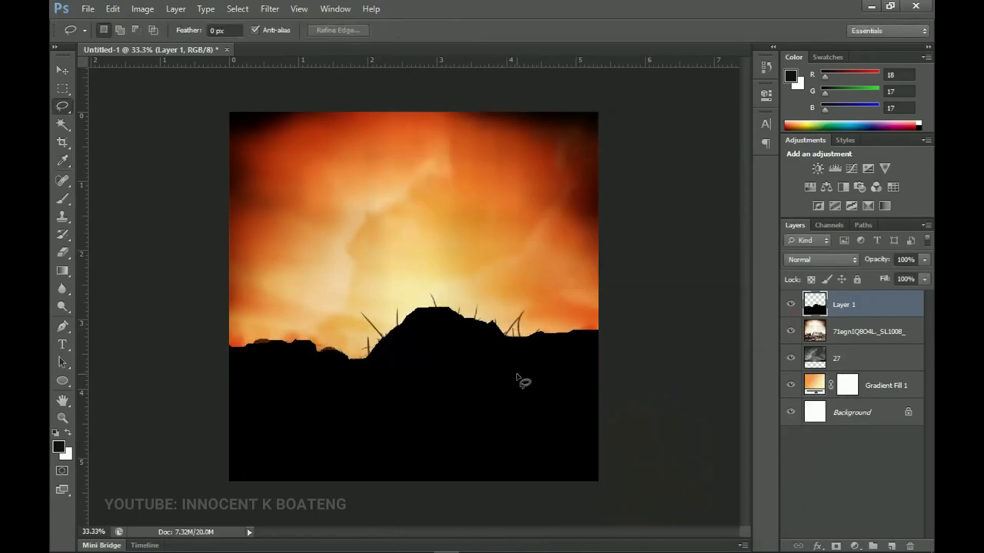
Step: Place 6-grunge-cross-1 from the Good Friday Music Cover Resources folder into the document, positioned over the hill's peak
key("v")
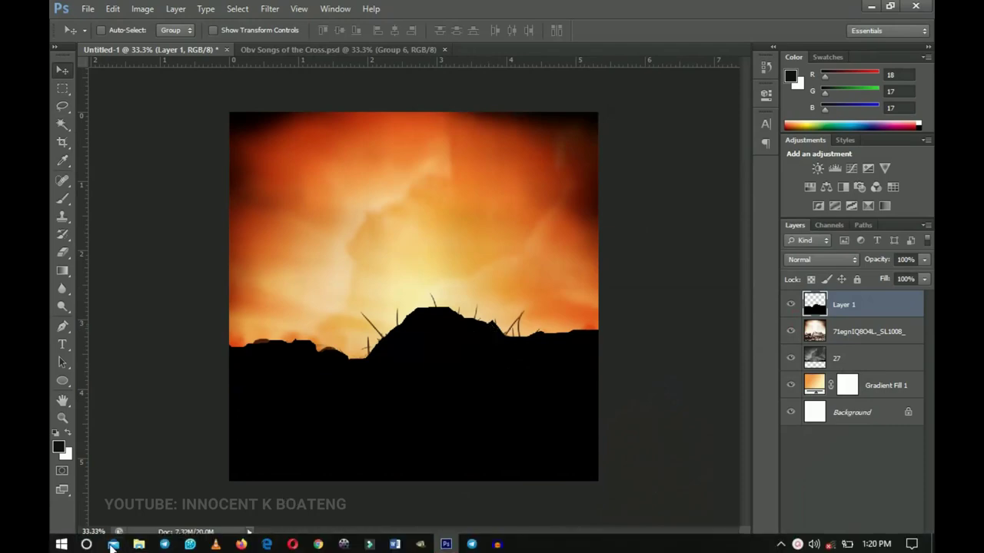
left_click(138, 543)
left_click(425, 194)
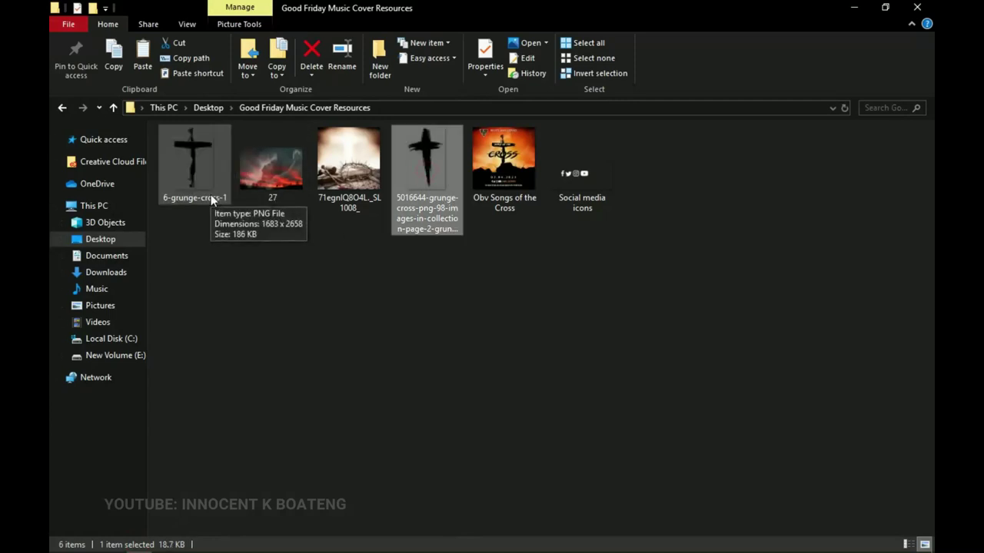
left_click(180, 173)
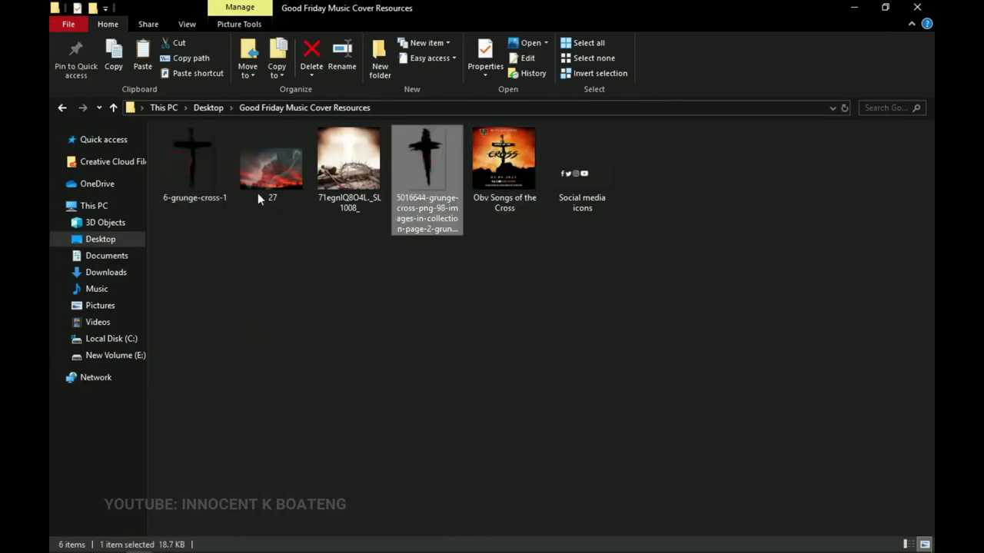
left_click(203, 169)
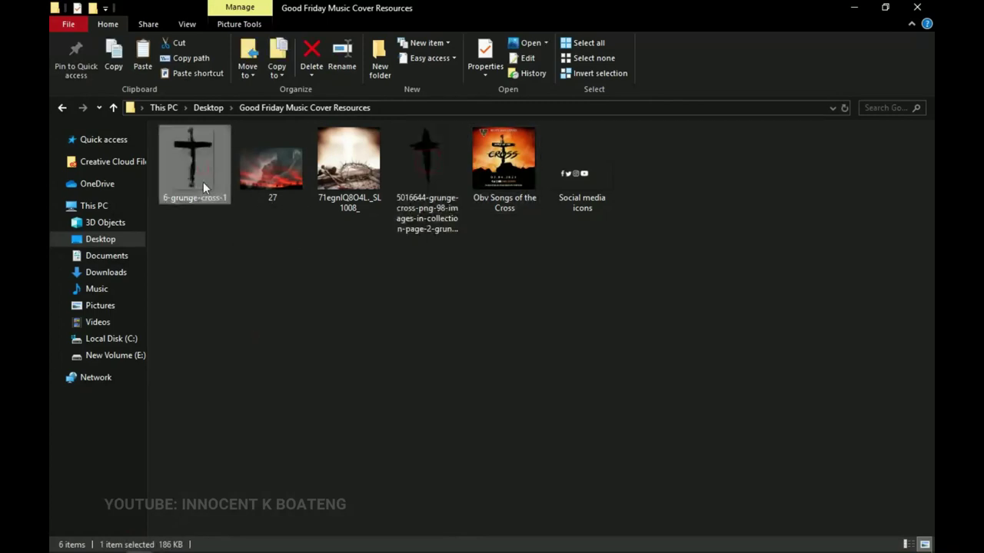
left_click_drag(204, 182, 500, 382)
mouse_move(470, 303)
left_mouse_down()
mouse_move(482, 280)
mouse_move(482, 290)
left_mouse_up()
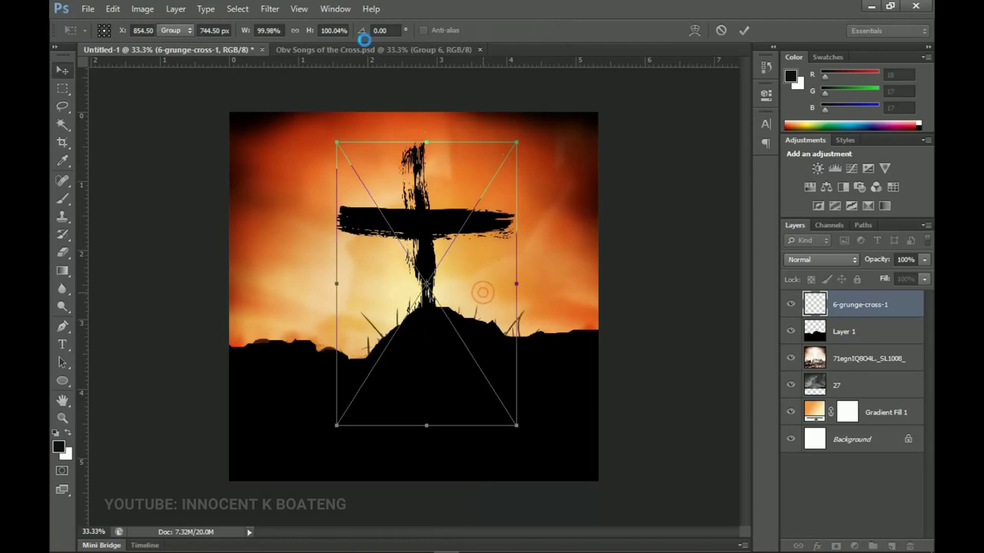
key("Return")
Step: Centre the grunge cross horizontally on the canvas
key("ctrl+a")
left_click(394, 30)
key("ctrl+d")
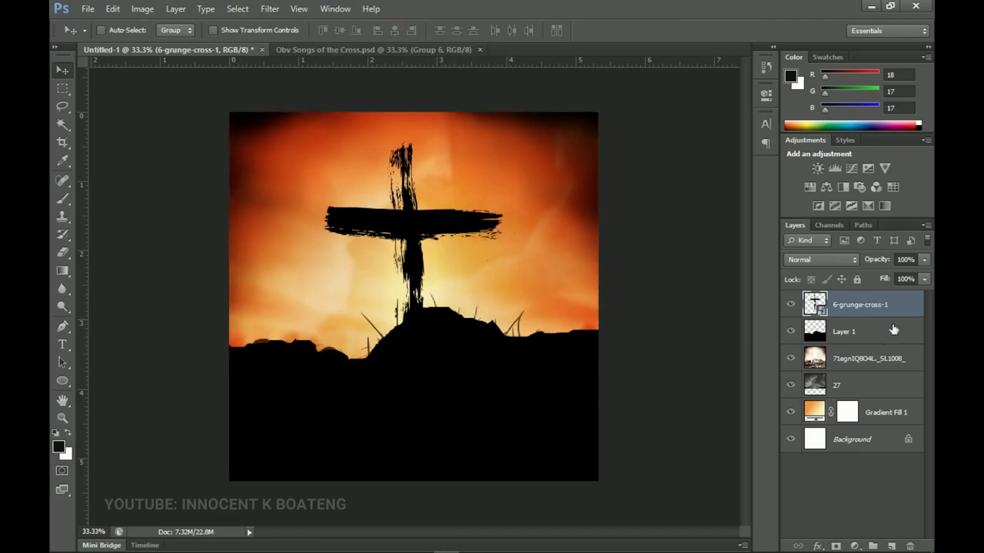
Step: Scale the grunge cross down and stand it upright on the hill's peak, and close the Obv Songs of the Cross.psd document
key("ctrl+t")
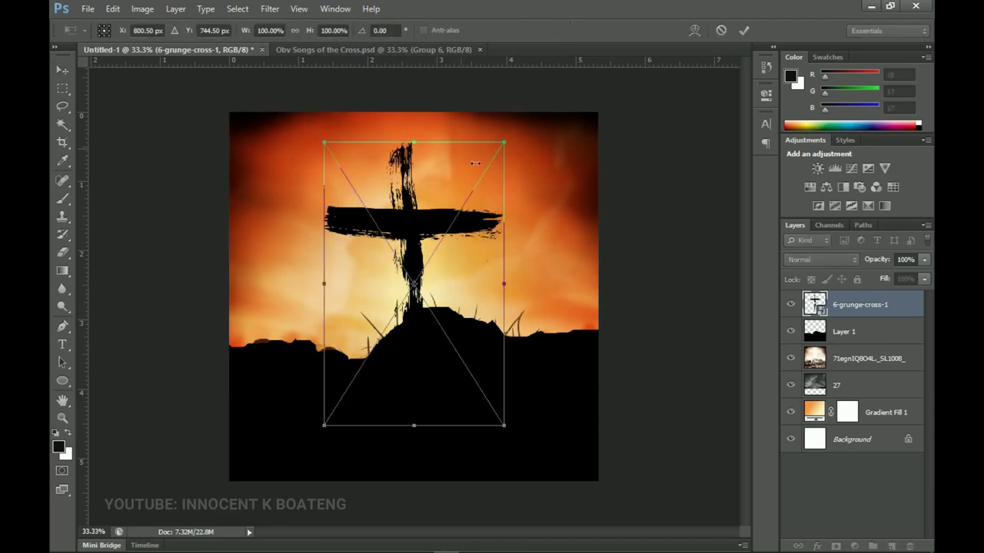
left_click_drag(505, 136, 469, 176)
left_click_drag(448, 276, 456, 264)
key("Return")
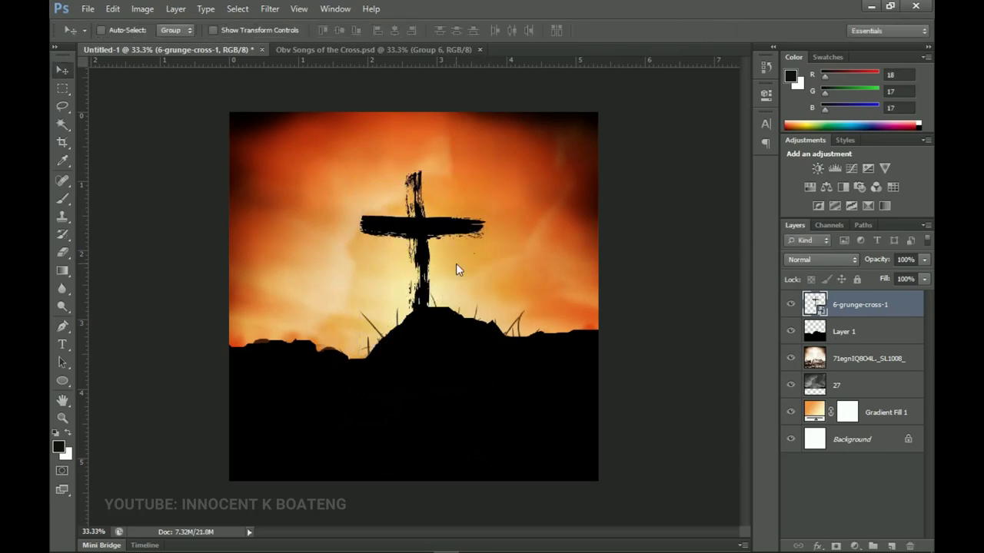
left_click_drag(474, 289, 471, 261)
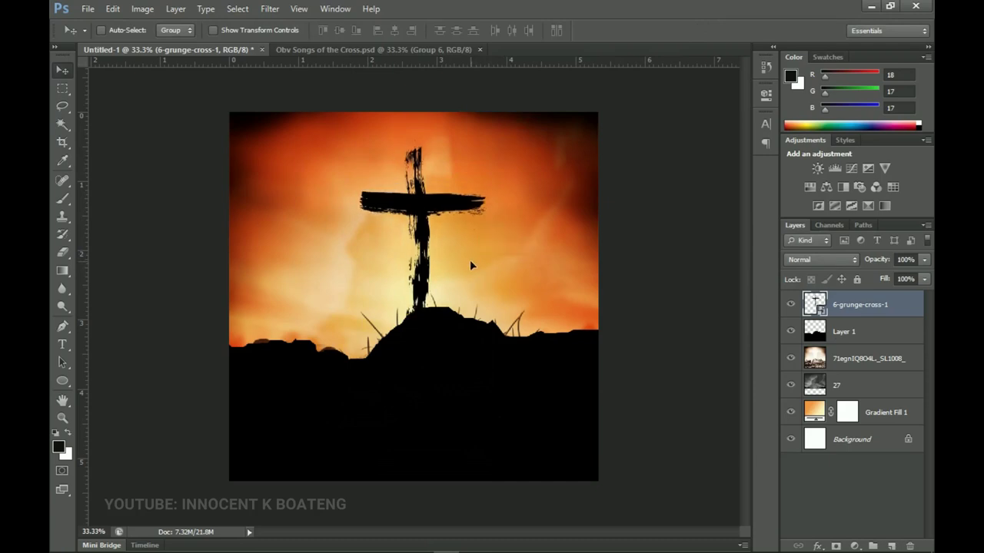
left_click(480, 50)
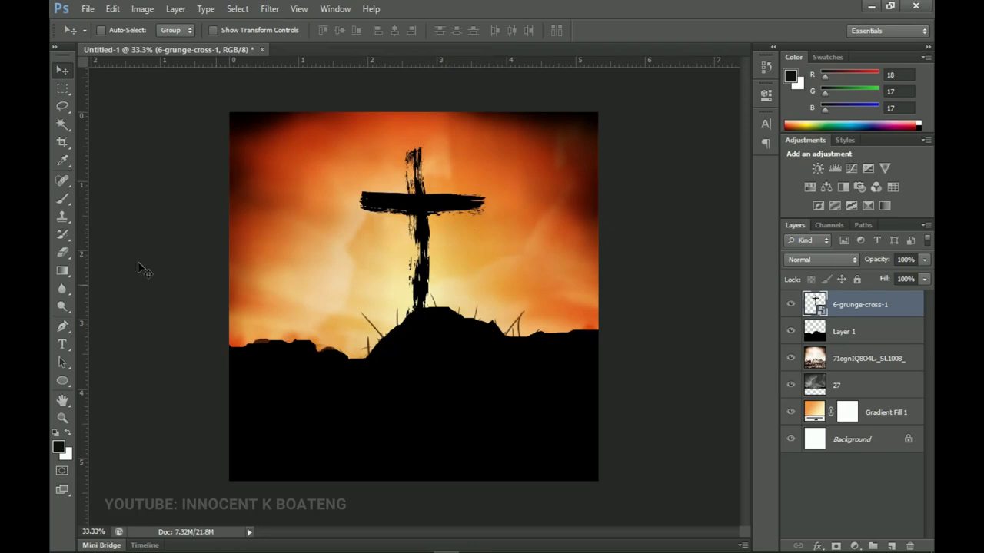
Step: Add the text KOFFY MINISTRIES in Trajan Pro Regular, 16.78 pt, at the upper edge of the canvas above the cross
left_click(62, 344)
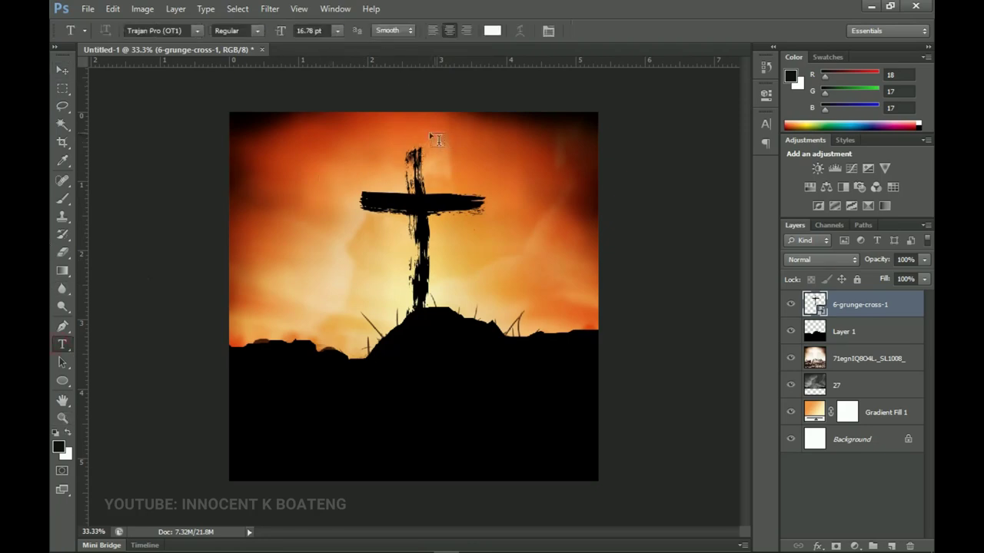
left_click(403, 125)
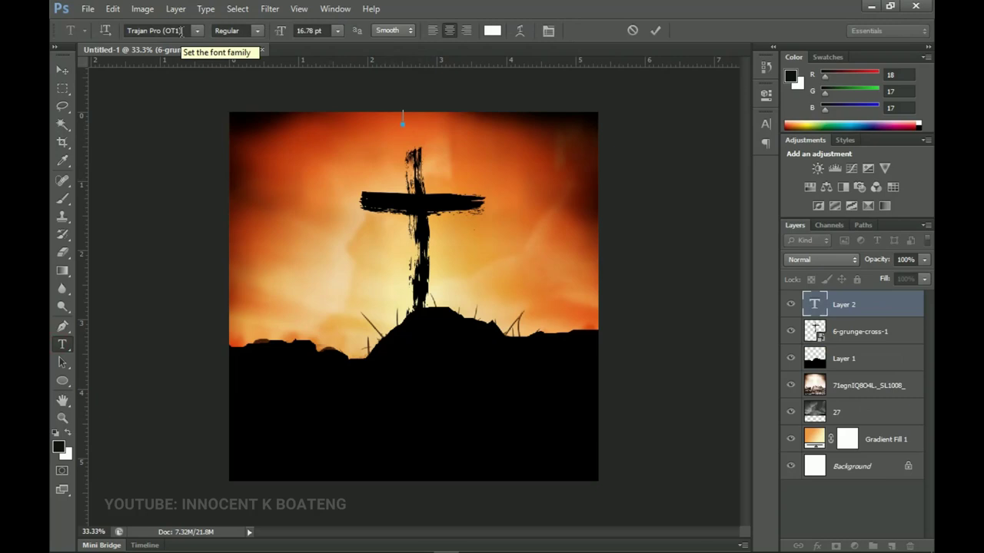
type("MINI")
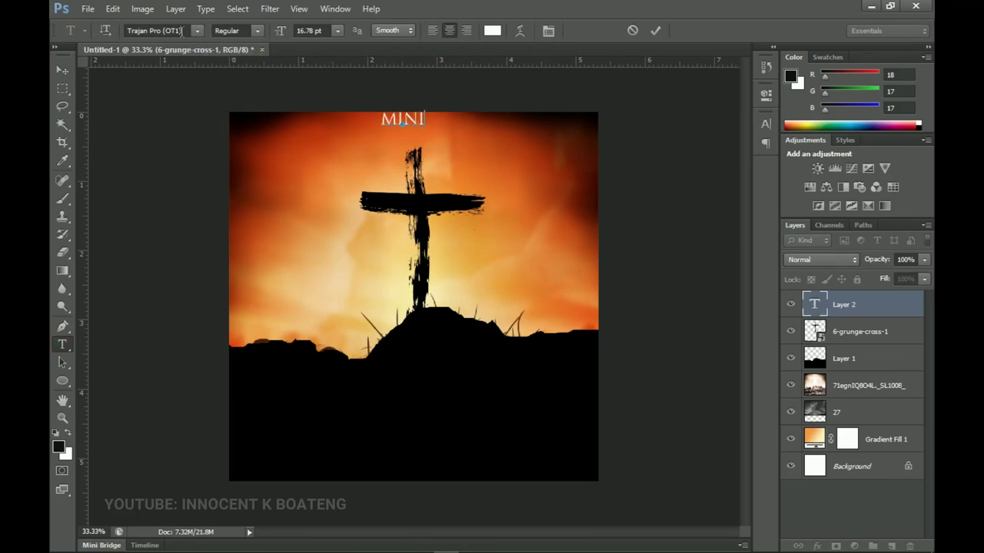
key("BackSpace")
key("BackSpace")
key("BackSpace")
key("BackSpace")
type("KOFFY MIN")
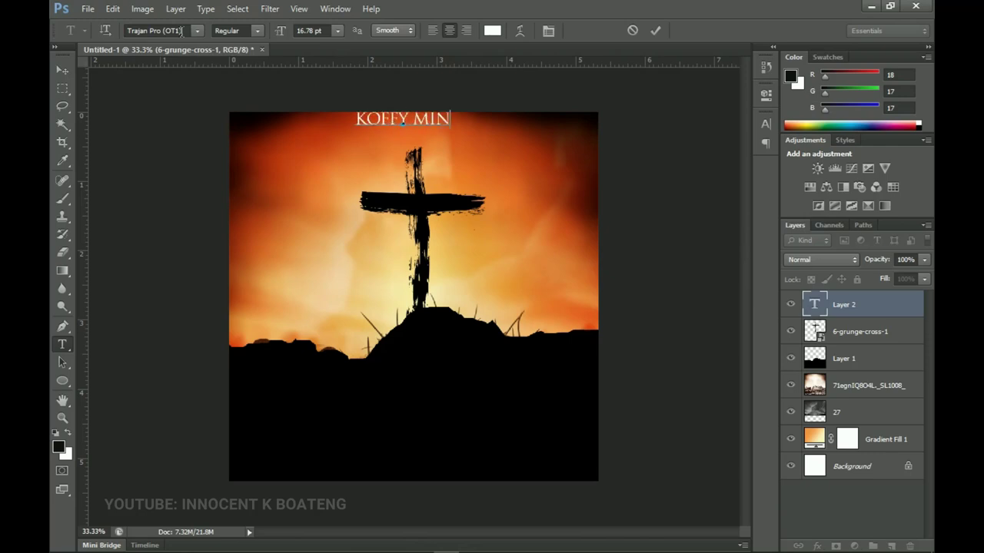
type("ISTRIES")
key("ctrl+Return")
key("v")
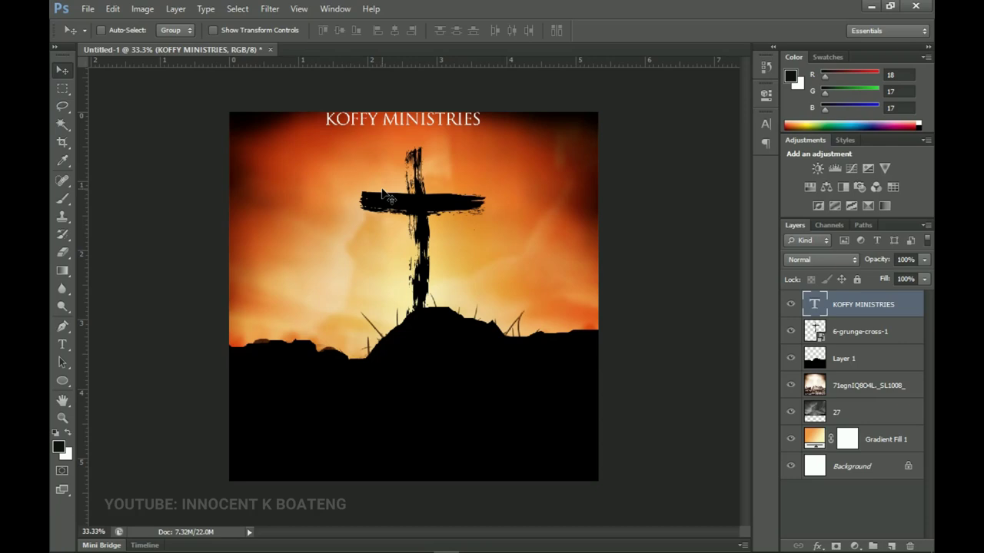
Step: Move the KOFFY MINISTRIES text down slightly and centre it horizontally on the canvas
left_click_drag(415, 128, 415, 140)
key("ctrl+a")
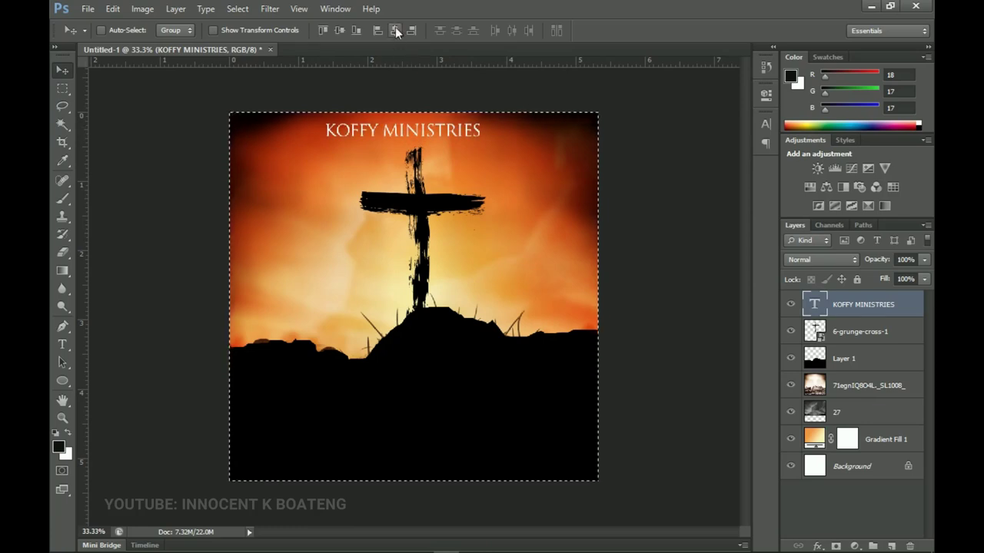
left_click(395, 30)
key("ctrl+d")
Step: Set the font style of the KOFFY MINISTRIES text to Bold
key("t")
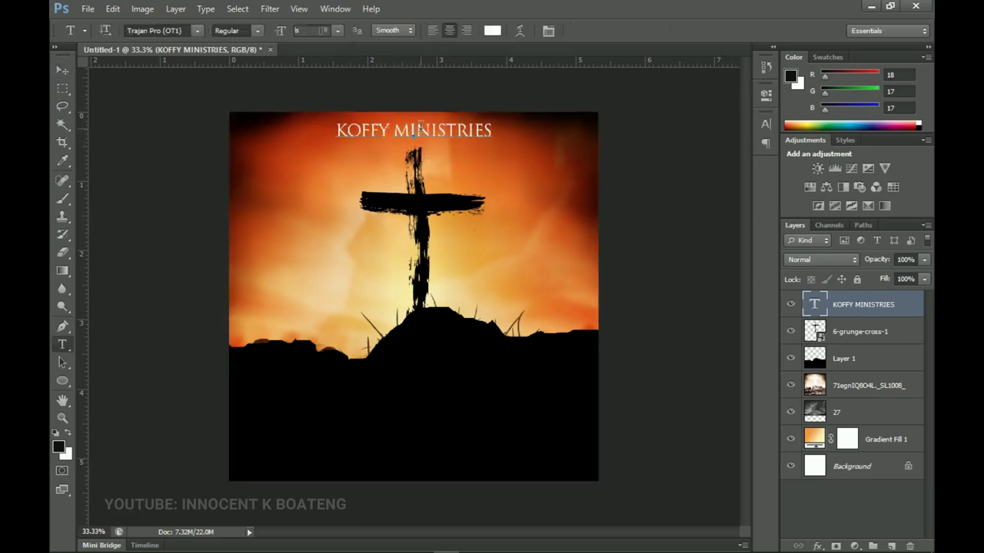
key("Return")
left_click(259, 55)
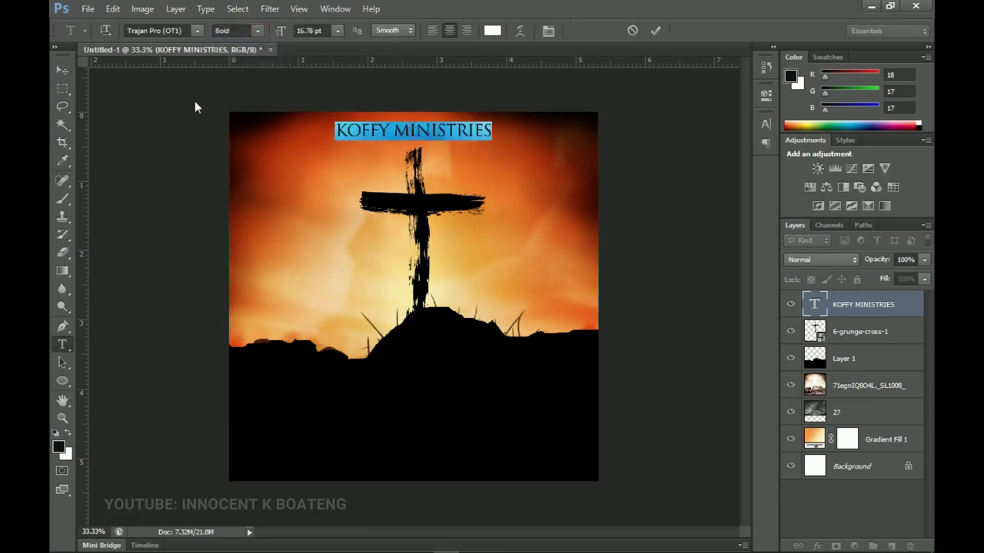
left_click(61, 70)
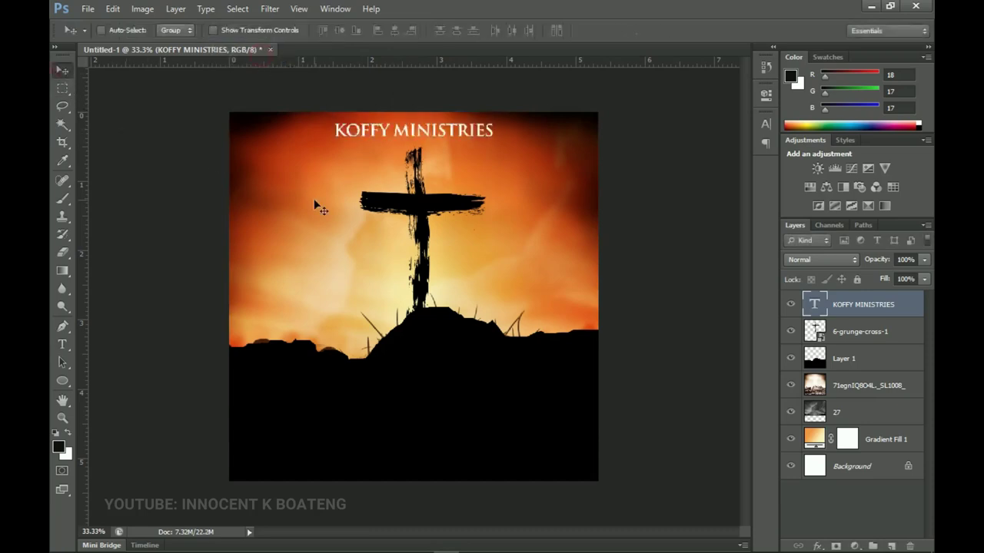
Step: Scale the KOFFY MINISTRIES text down slightly around its centre
key("ctrl+t")
left_click_drag(492, 120, 482, 123)
key("Return")
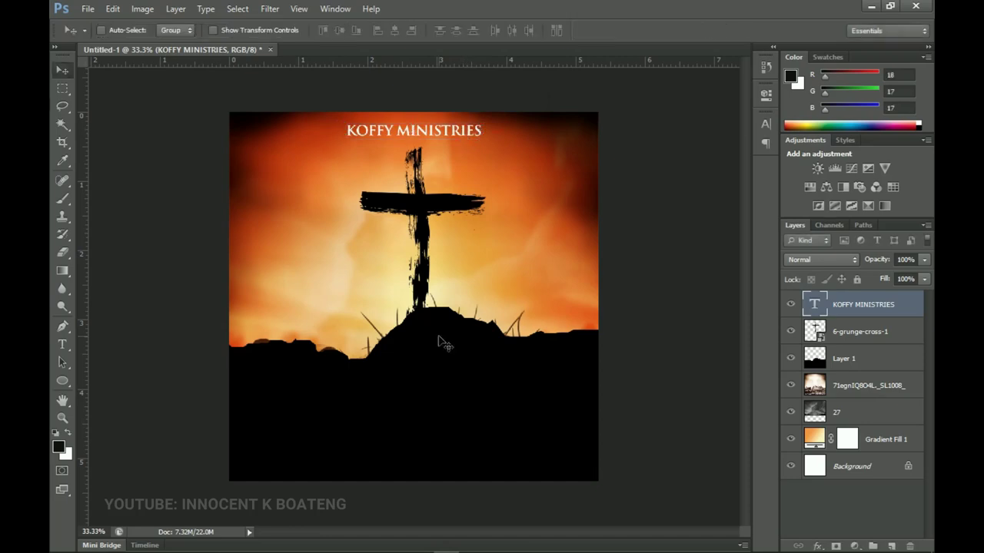
Step: Add the text "songs of the" in the BRUSHSTRIKE font at 16.78 pt, beside the cross's upright
key("t")
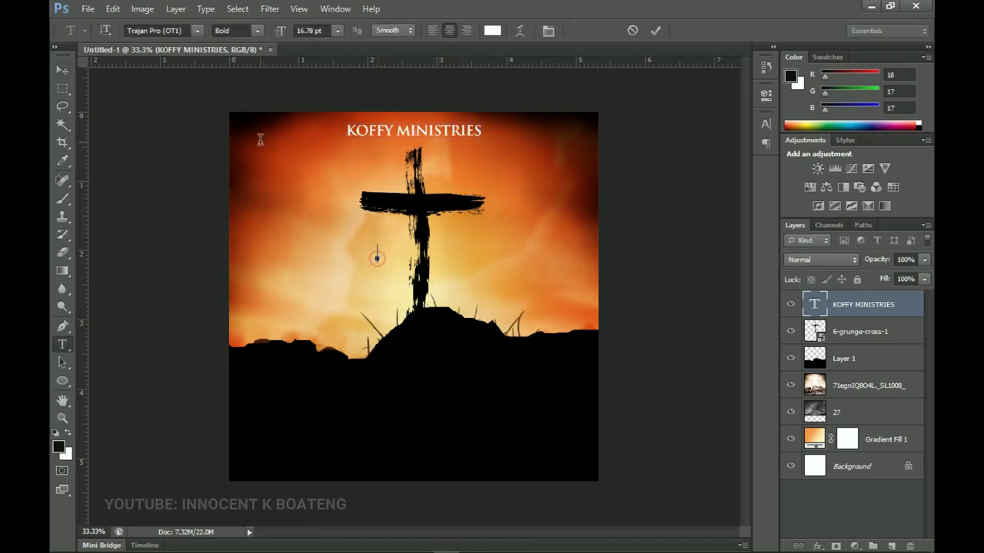
left_click(376, 259)
left_click(174, 31)
type("Brush")
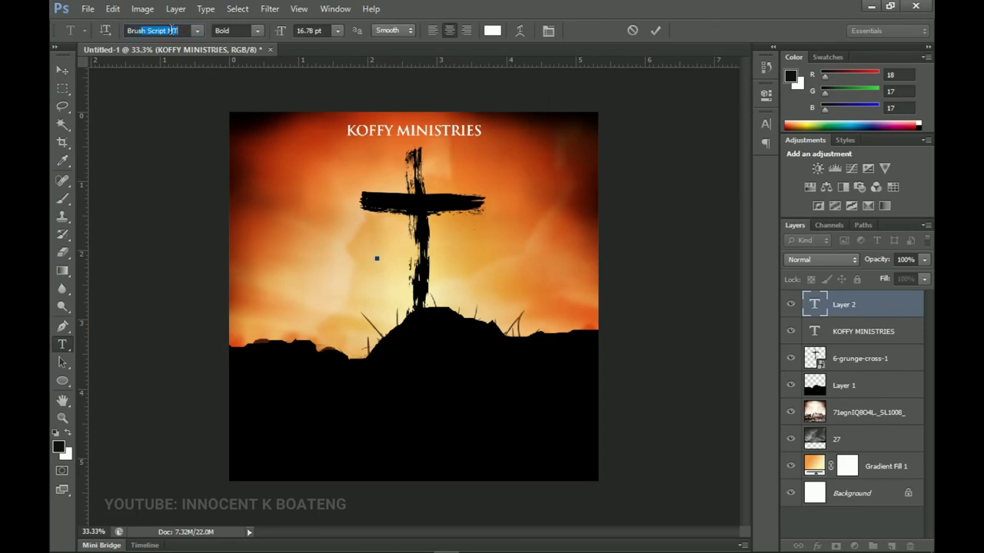
type("s")
left_click(377, 259)
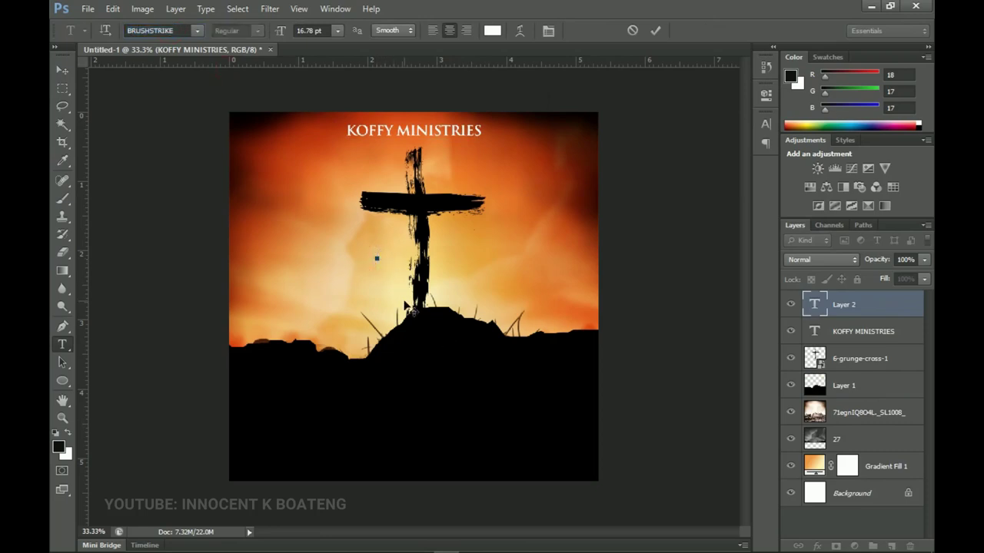
type("SPW")
type("OF THE")
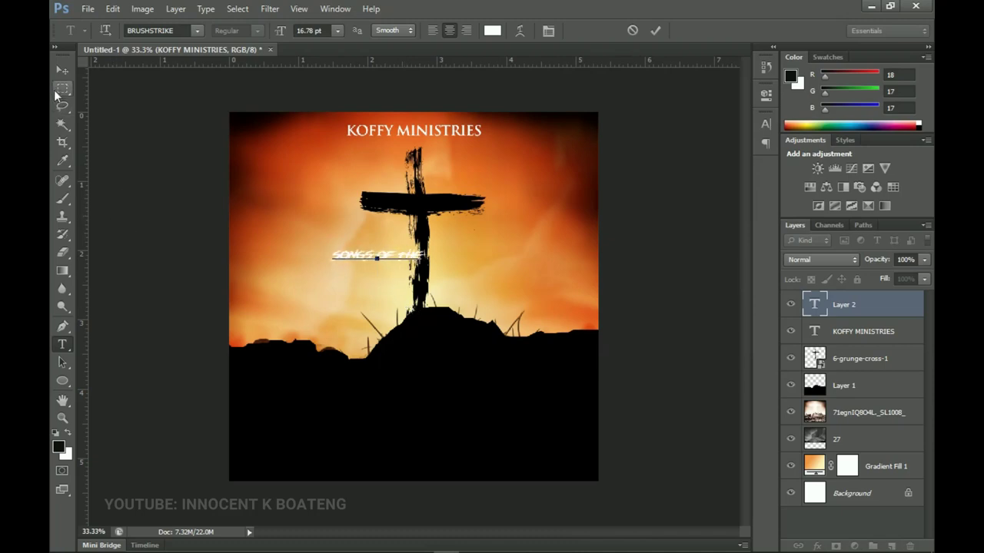
Step: Colour the "songs of the" text orange e7a438, sampled from the sky, and move it onto the cross's horizontal beam
key("ctrl")
key("ctrl+a")
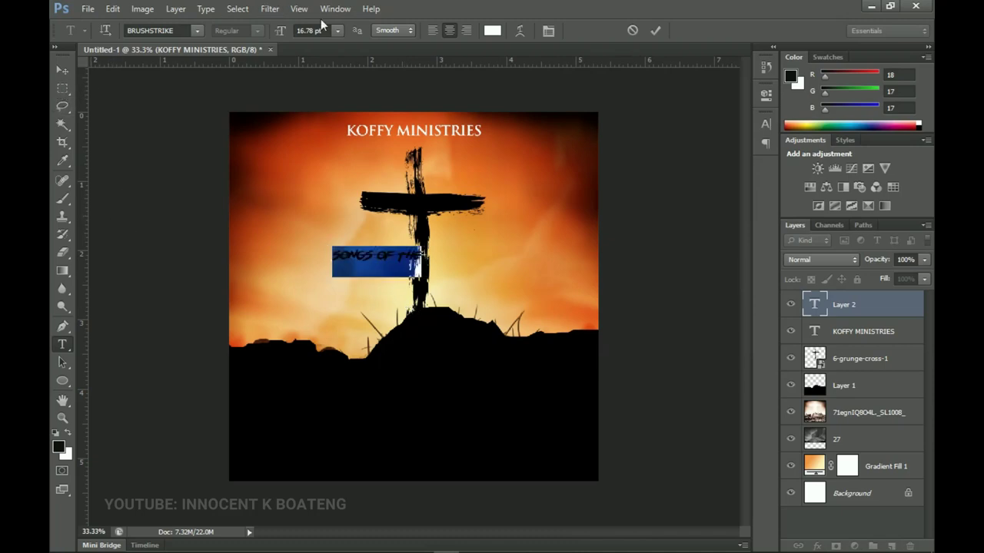
left_click(491, 30)
left_click(482, 265)
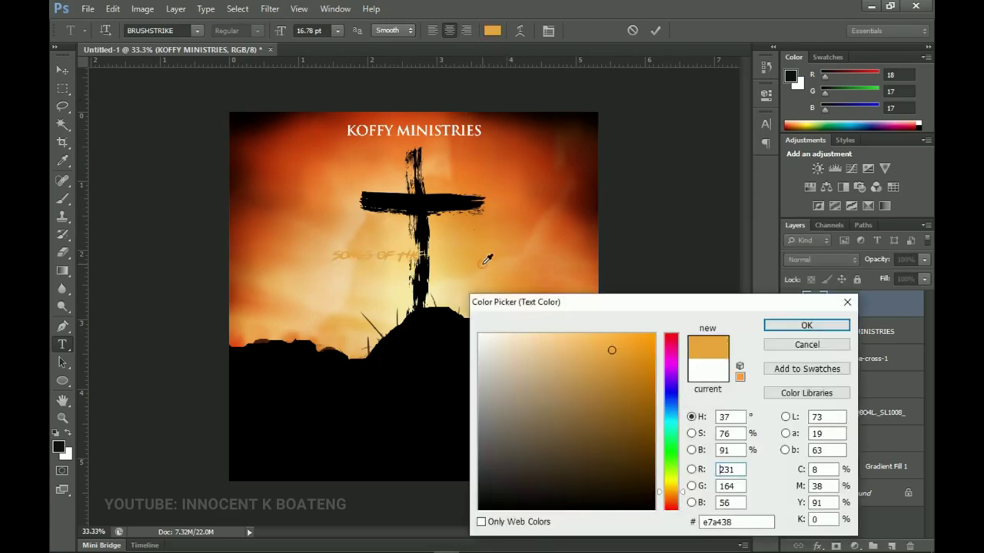
left_click(769, 329)
left_click_drag(357, 225, 396, 172)
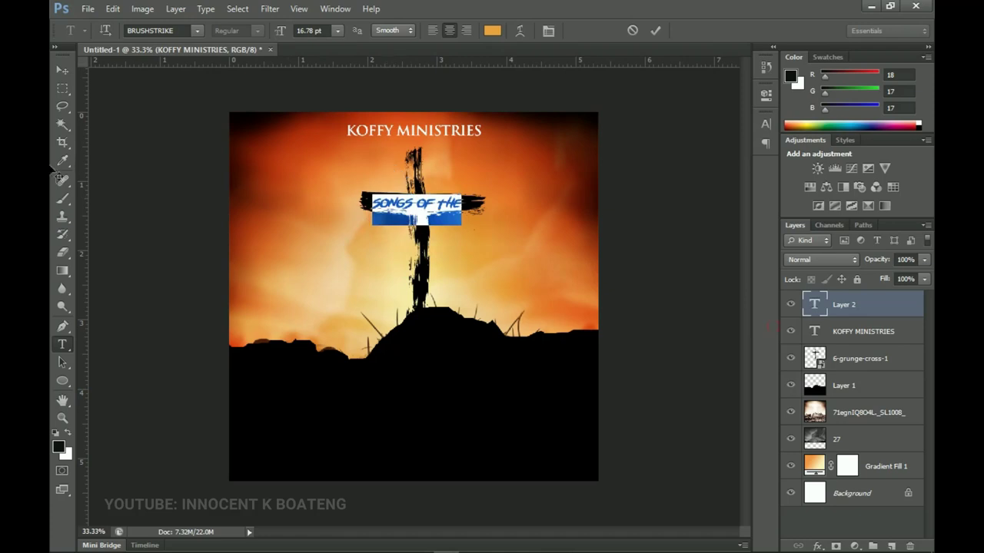
left_click(56, 73)
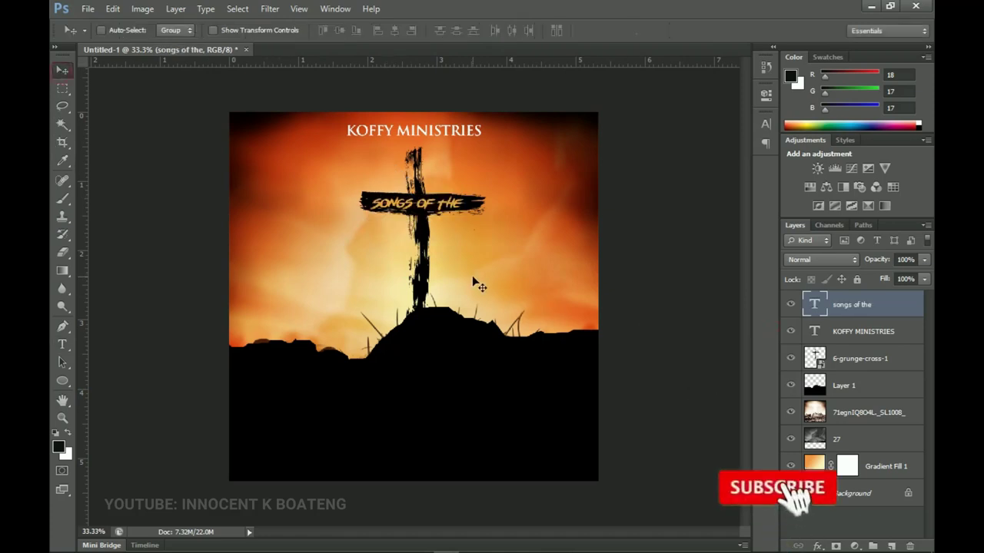
Step: Recolour the "songs of the" text to the deeper orange ef9743 sampled from the sky near the cross's upper arm
key("t")
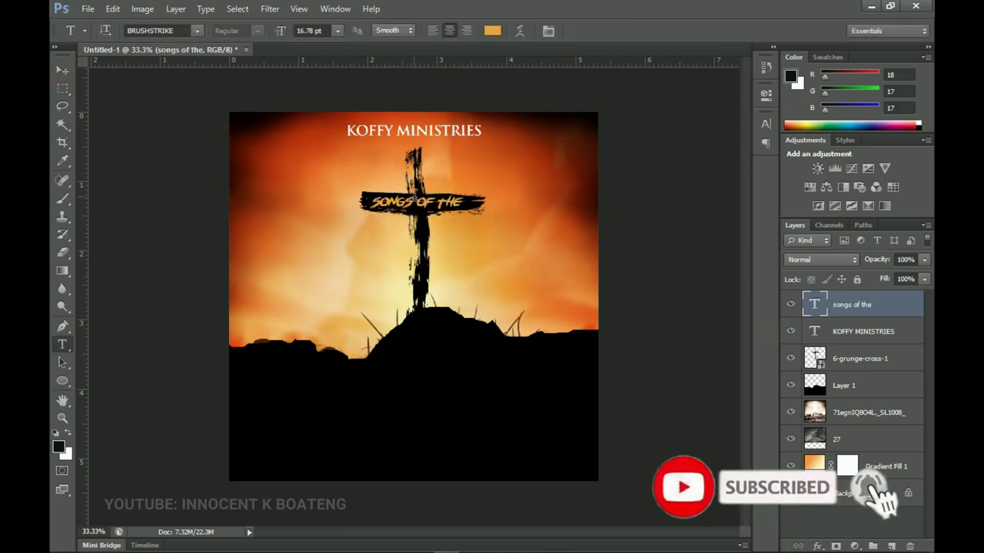
left_click(416, 201)
key("ctrl+a")
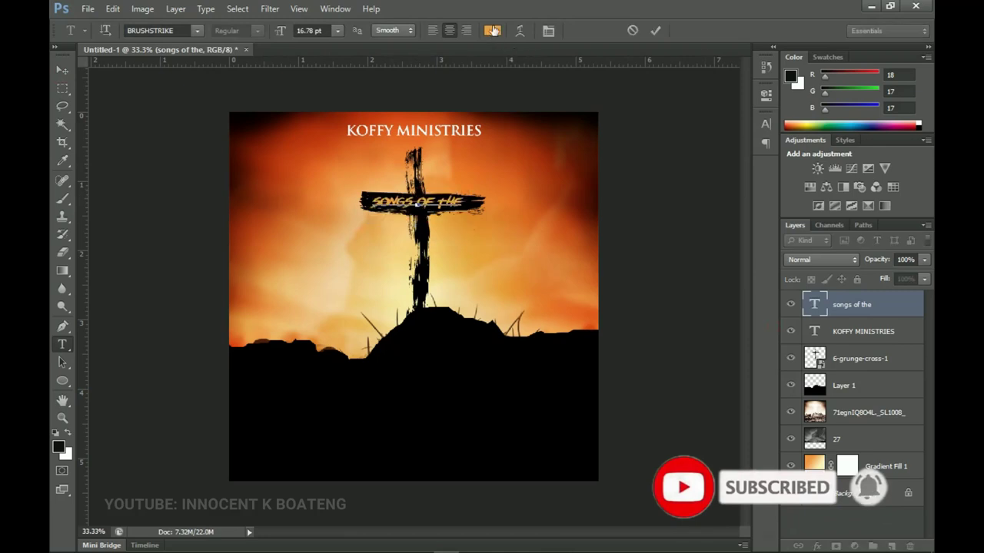
left_click(492, 30)
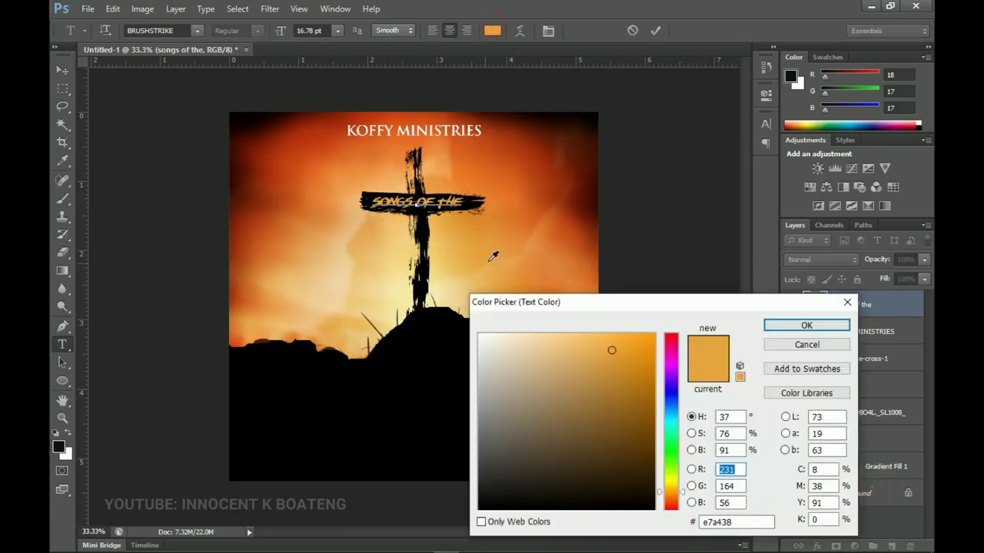
left_click(381, 167)
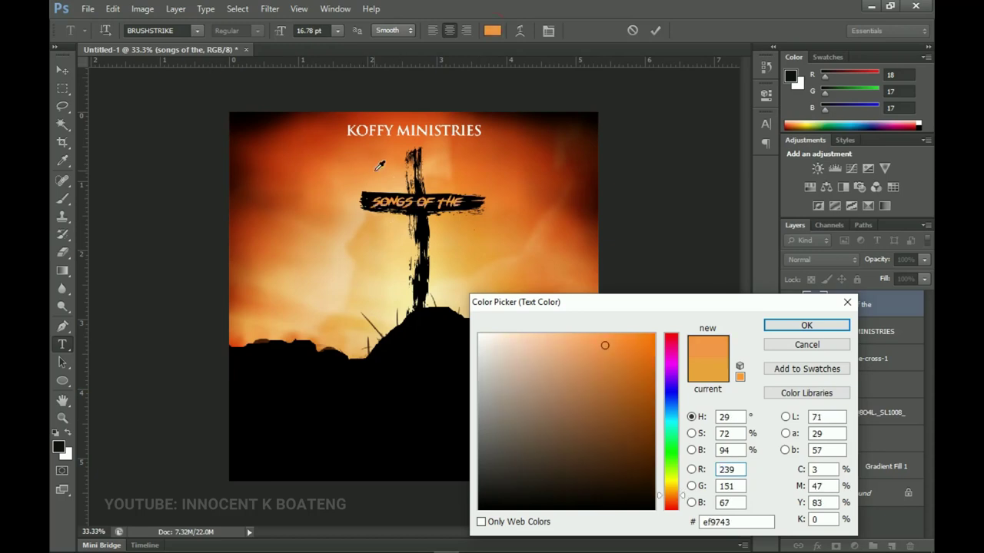
left_click(788, 327)
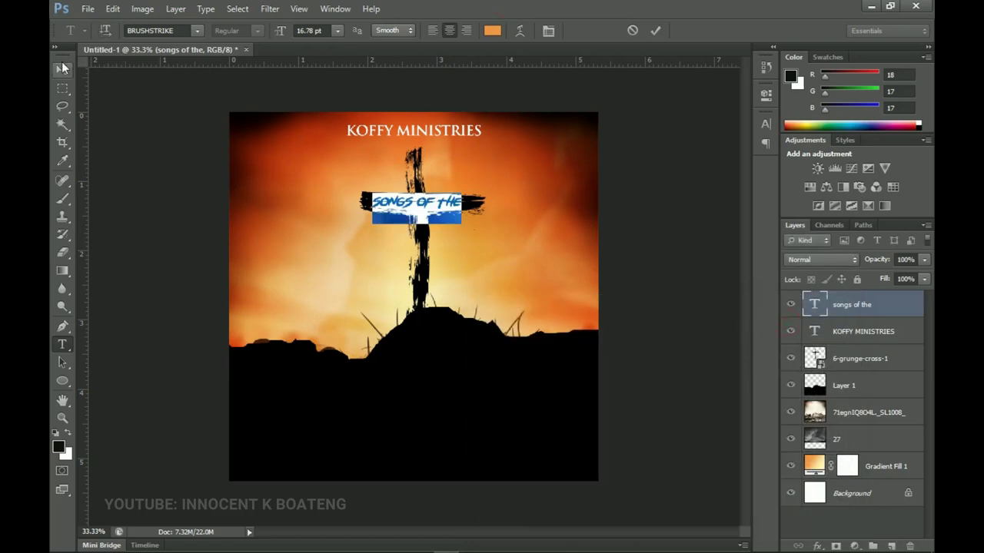
left_click(63, 68)
Step: Duplicate the "songs of the" text below the cross's beam and change the copy's wording to "cross"
key("ctrl+j")
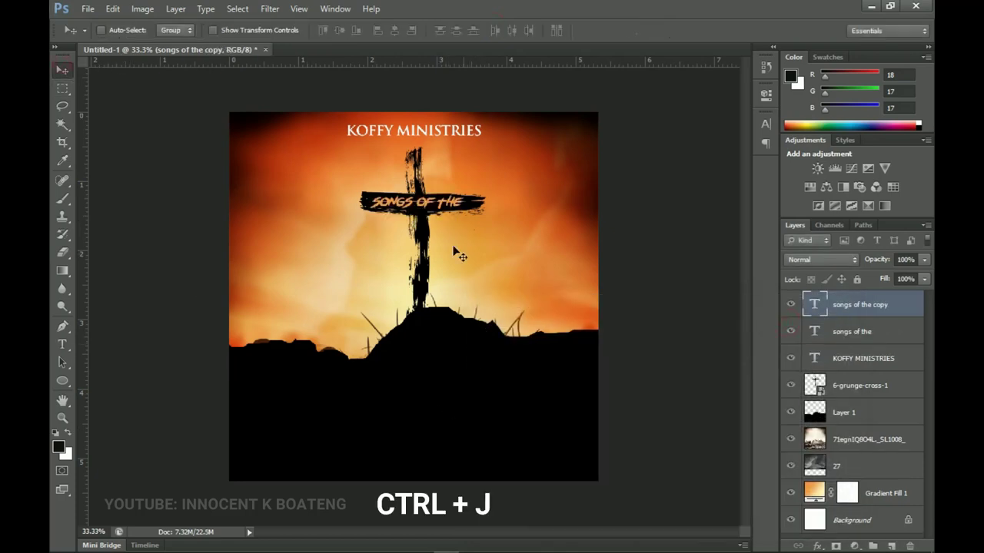
left_click_drag(435, 208, 423, 254)
key("t")
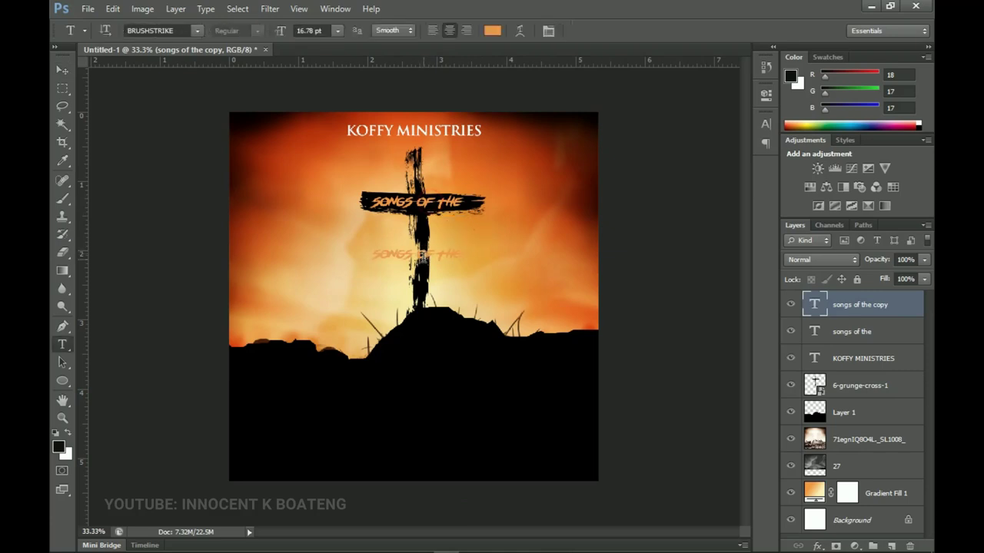
triple_click(422, 255)
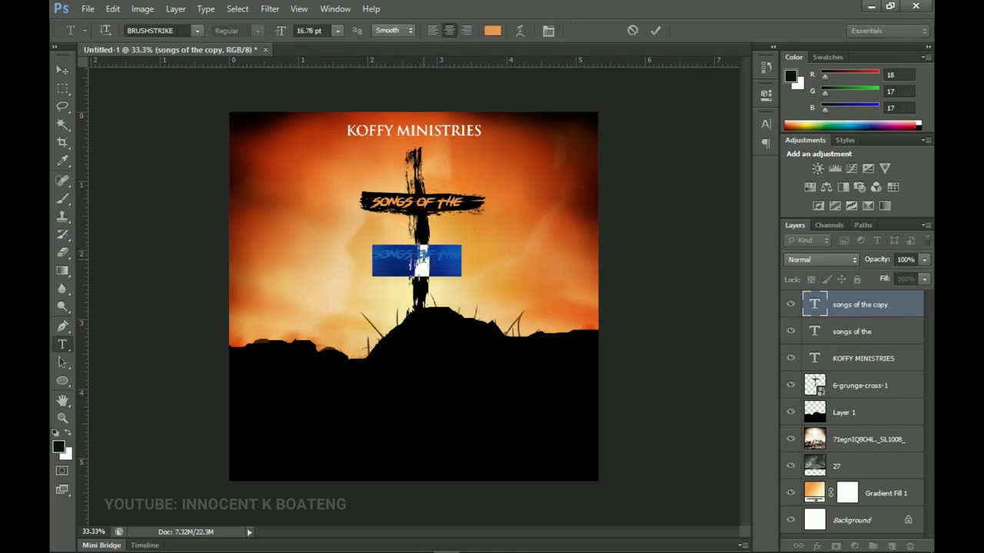
type("cross")
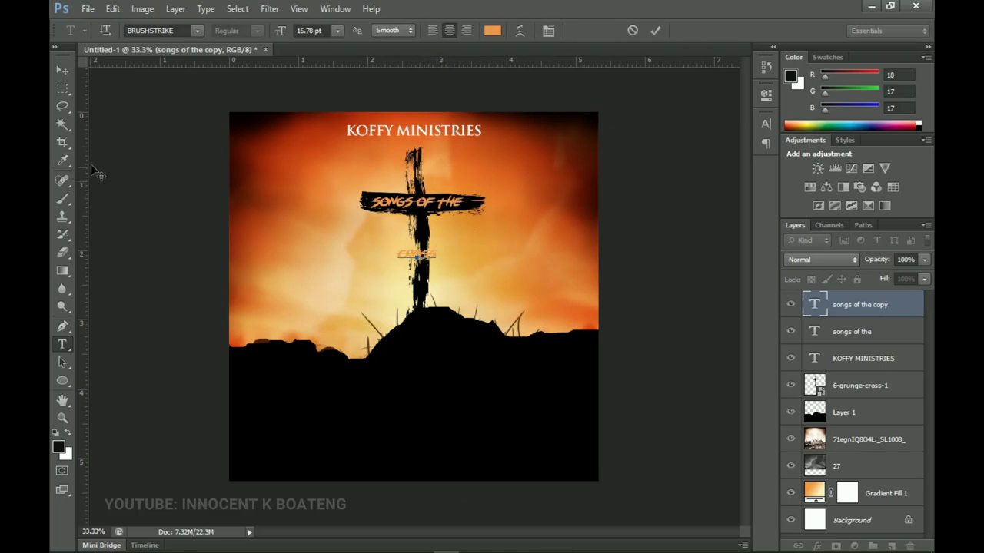
left_click(62, 71)
Step: Enlarge the "cross" text proportionally to about 390% over the cross's upright
key("ctrl+t")
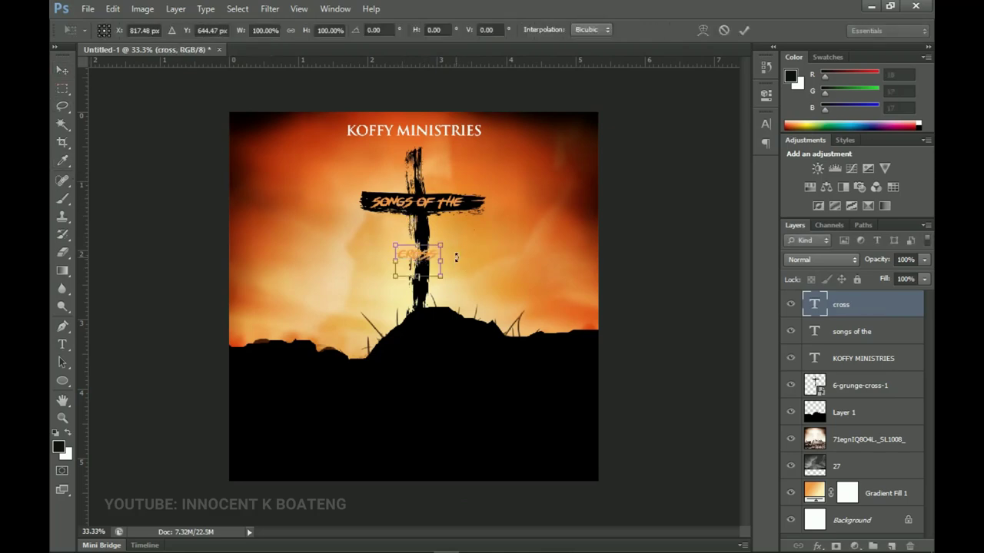
left_click_drag(442, 277, 487, 319)
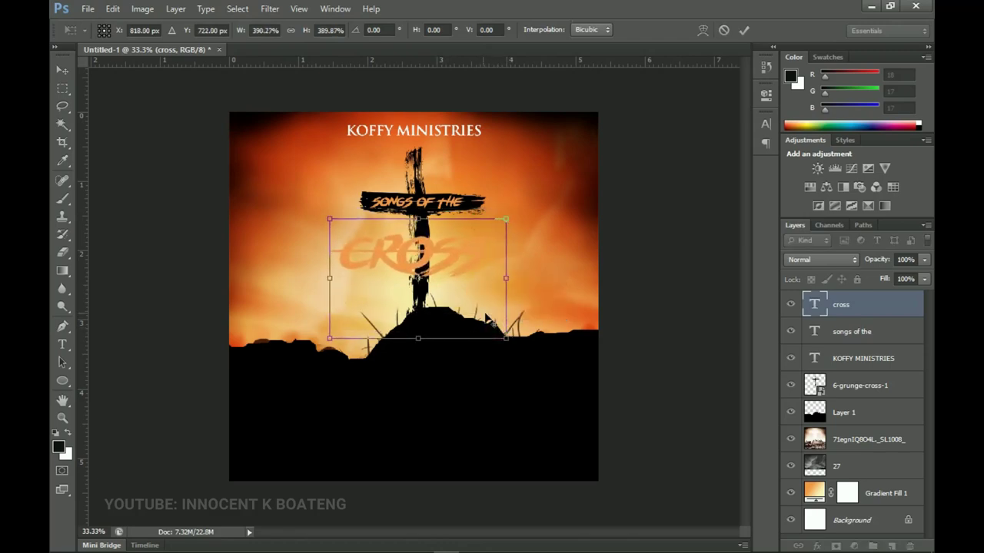
double_click(477, 309)
Step: Set the colour of the "cross" text to black 000000, sampled from the hill
key("t")
double_click(452, 281)
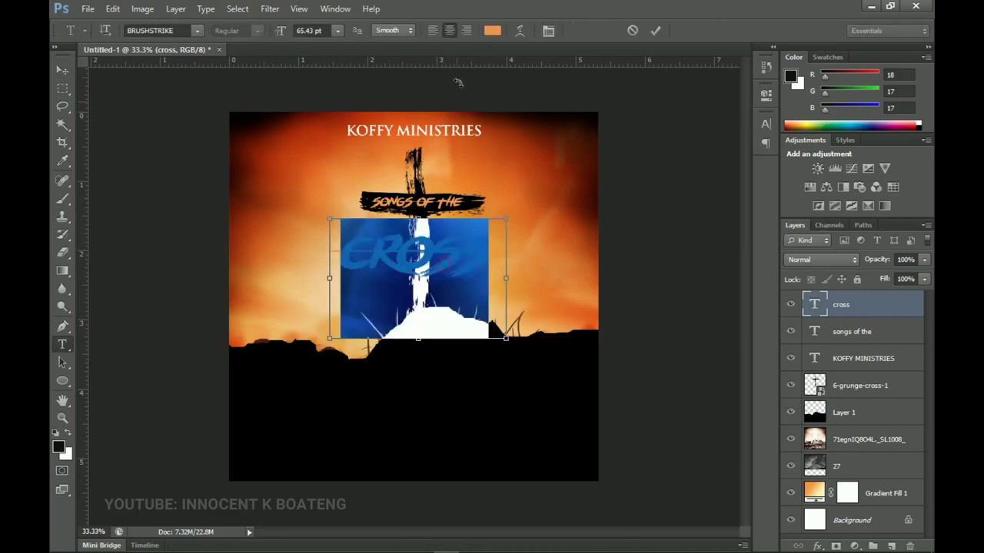
left_click(491, 30)
left_click(448, 364)
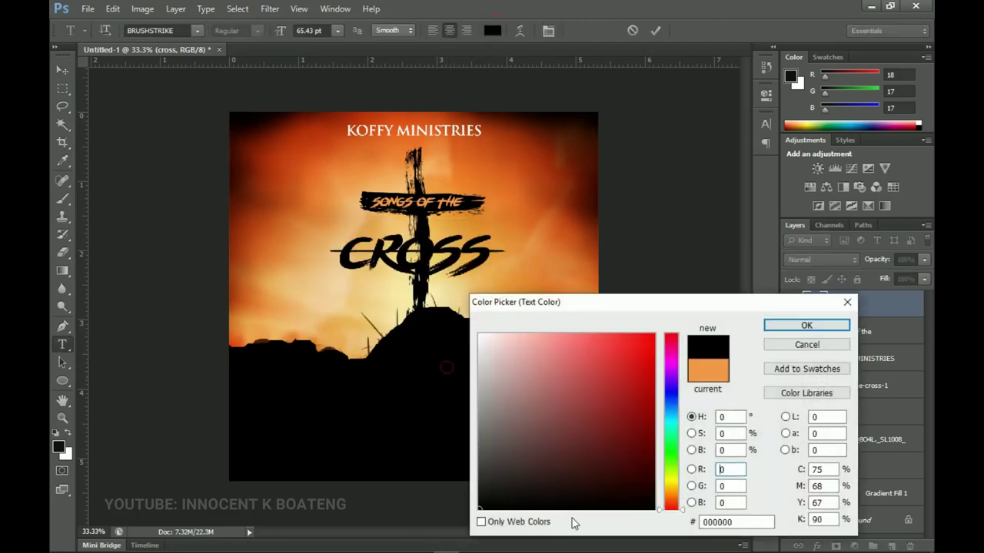
left_click(803, 325)
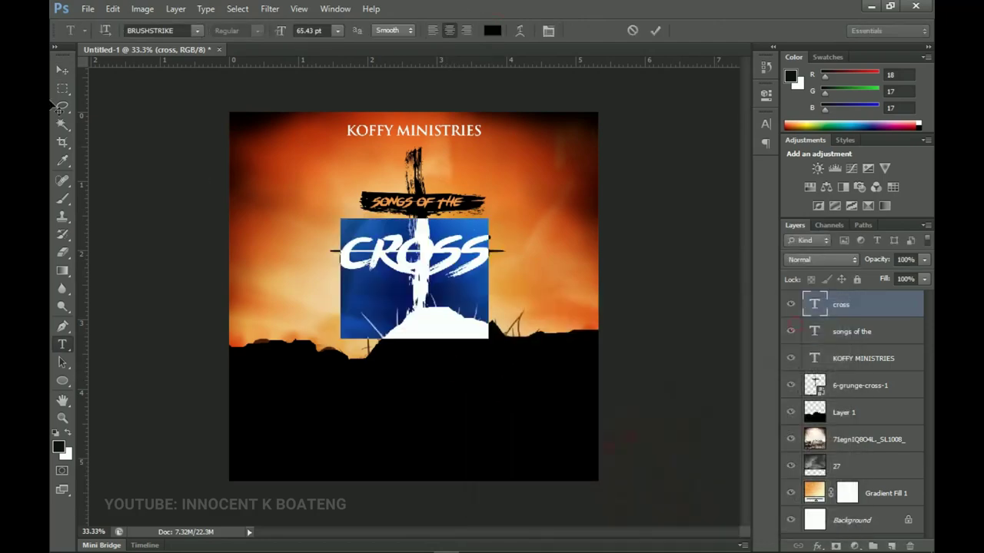
left_click(54, 70)
Step: Enlarge the "cross" text a little more and nudge it into place below the cross's beam
key("ctrl+t")
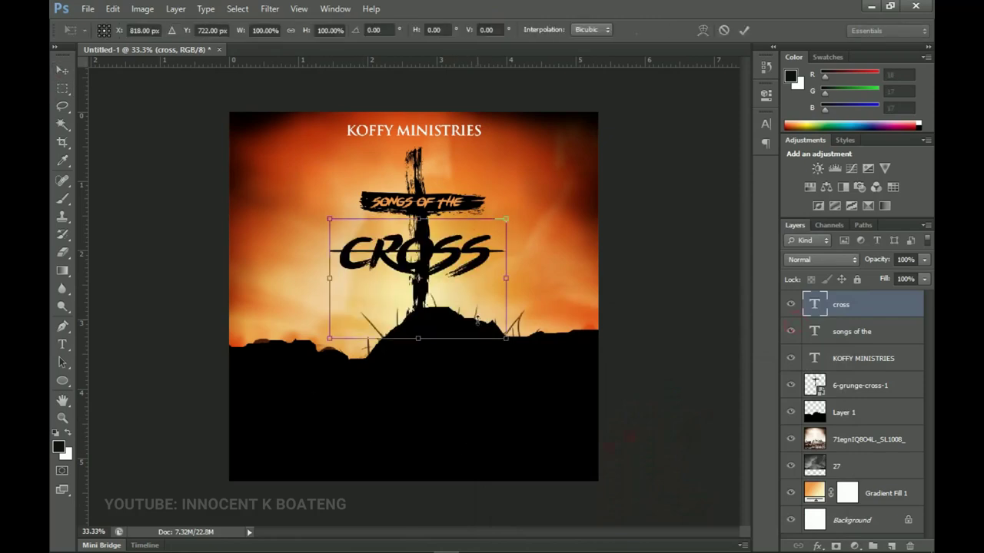
left_click_drag(505, 347, 520, 356)
key("Return")
left_click_drag(475, 297, 478, 303)
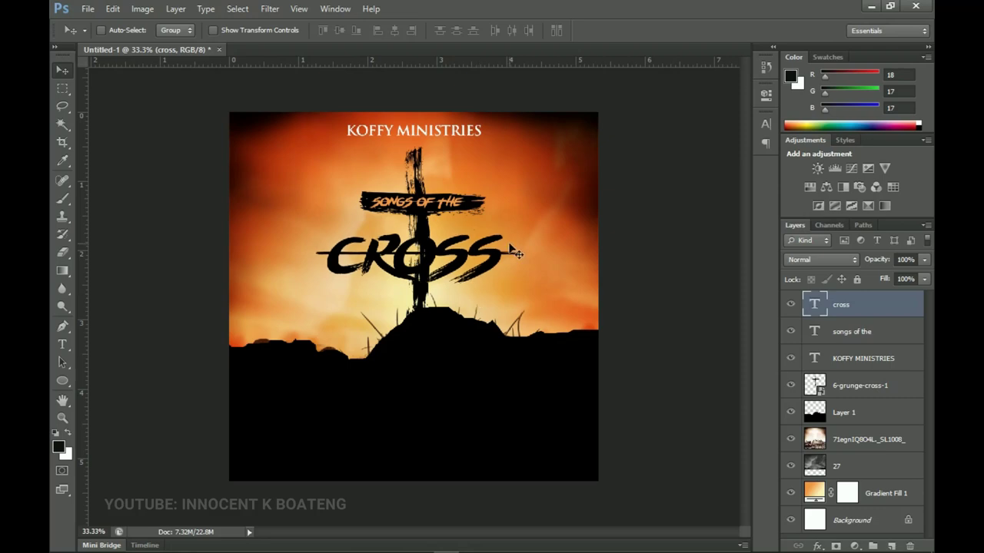
Step: Duplicate the KOFFY MINISTRIES text layer, bring the copy to the front and move it down onto the black hill
left_click(847, 360)
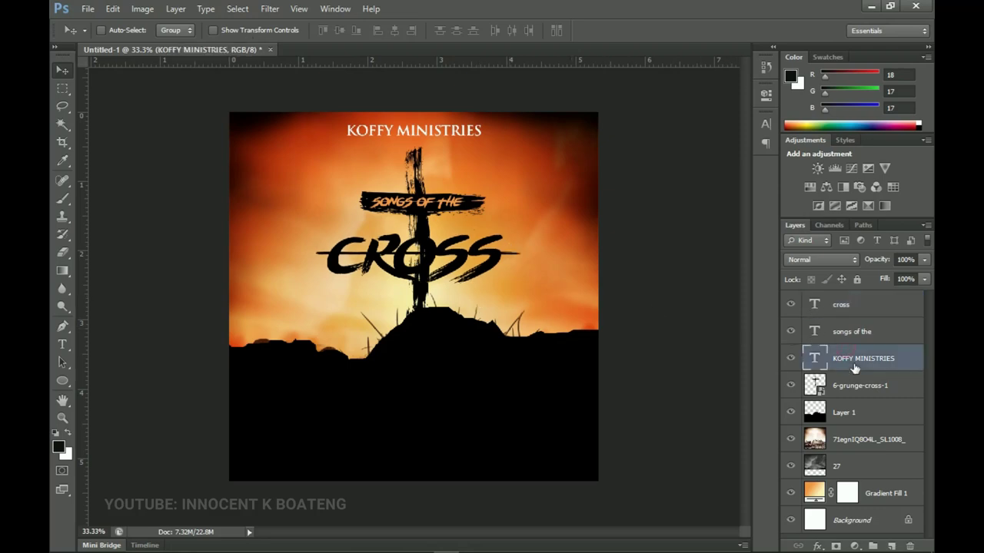
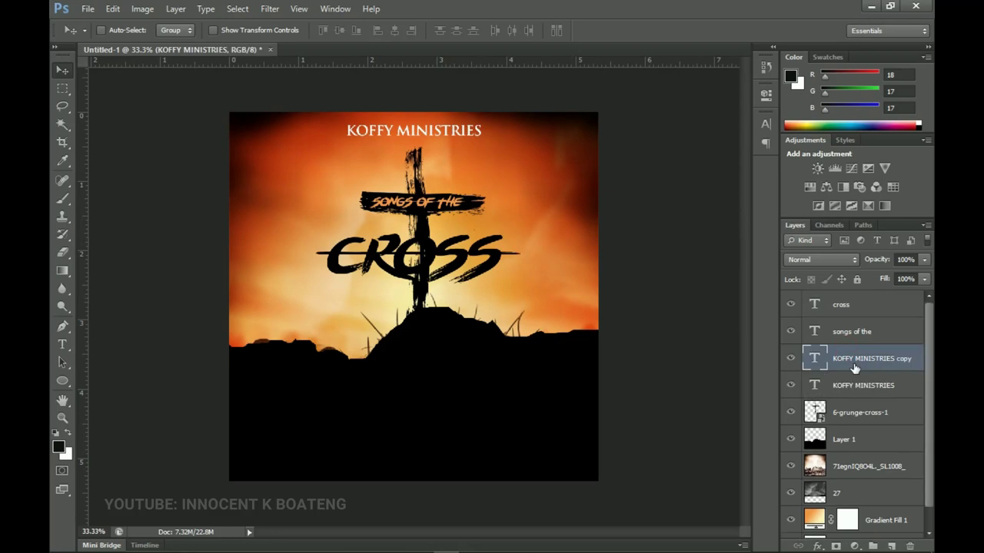
key("ctrl+shift+bracketright")
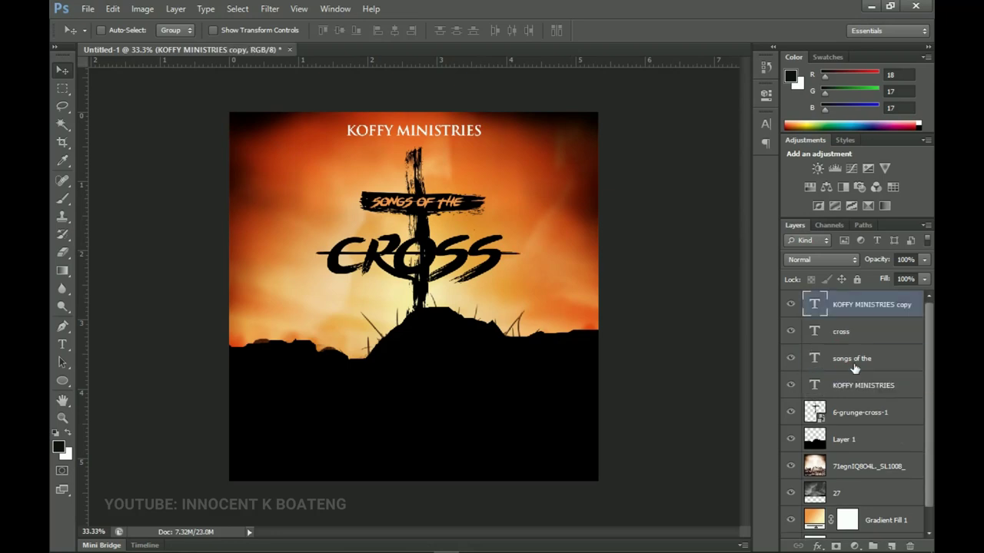
left_click_drag(434, 140, 435, 403)
Step: Replace the wording of the copied text on the black hill with the date 03.04.2021
key("t")
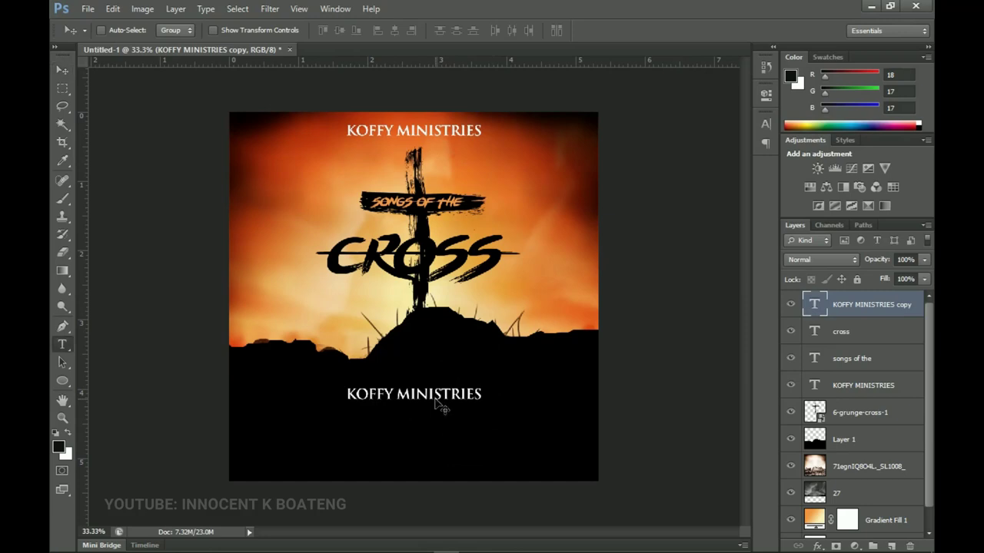
left_click(436, 403)
key("ctrl+a")
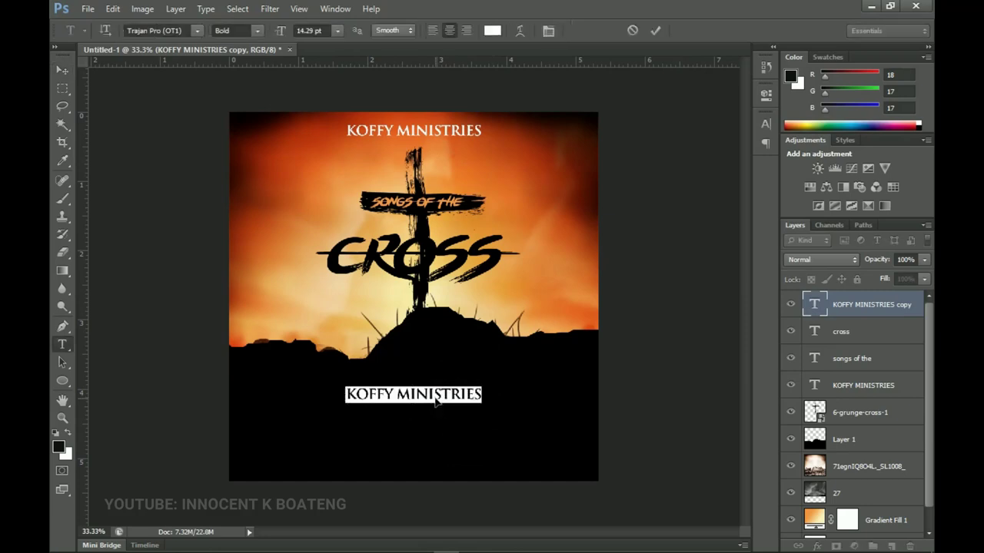
type("03.")
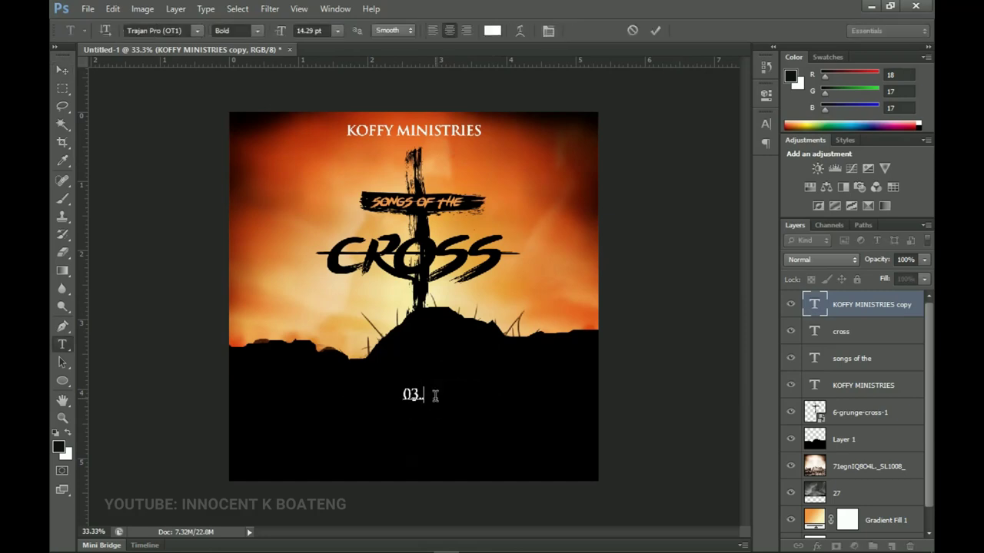
type("04.2021")
Step: Set the letter tracking of the 03.04.2021 text to 600
key("ctrl+a")
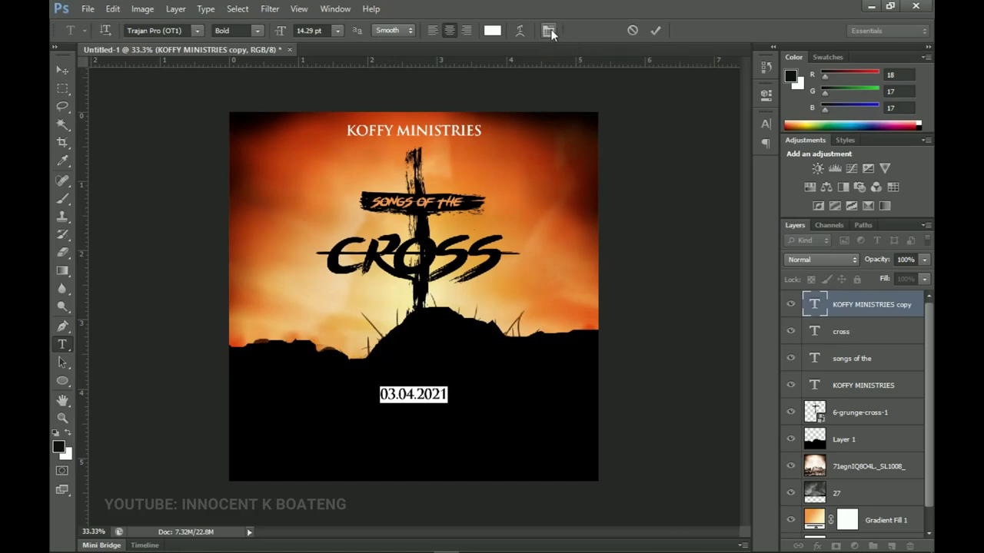
left_click(550, 32)
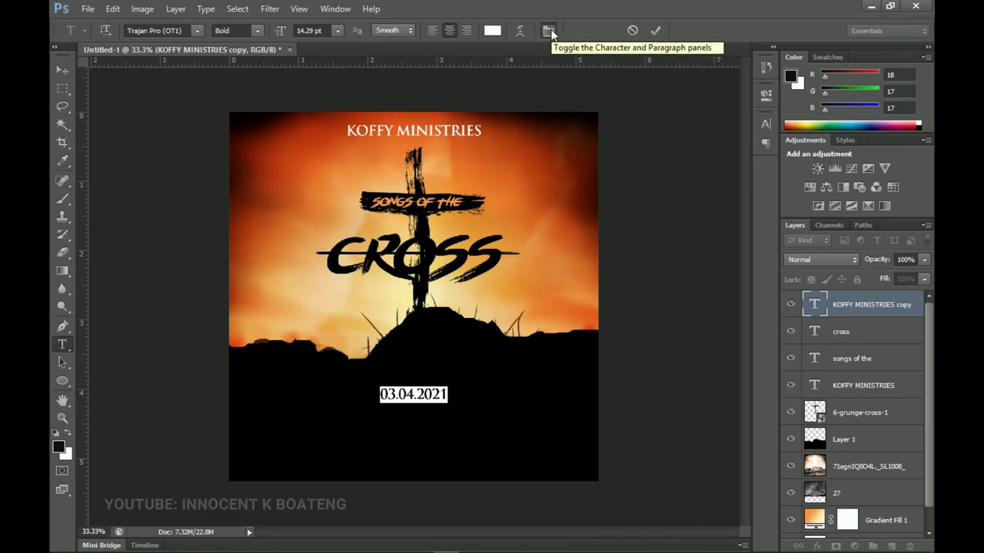
left_click_drag(687, 156, 707, 168)
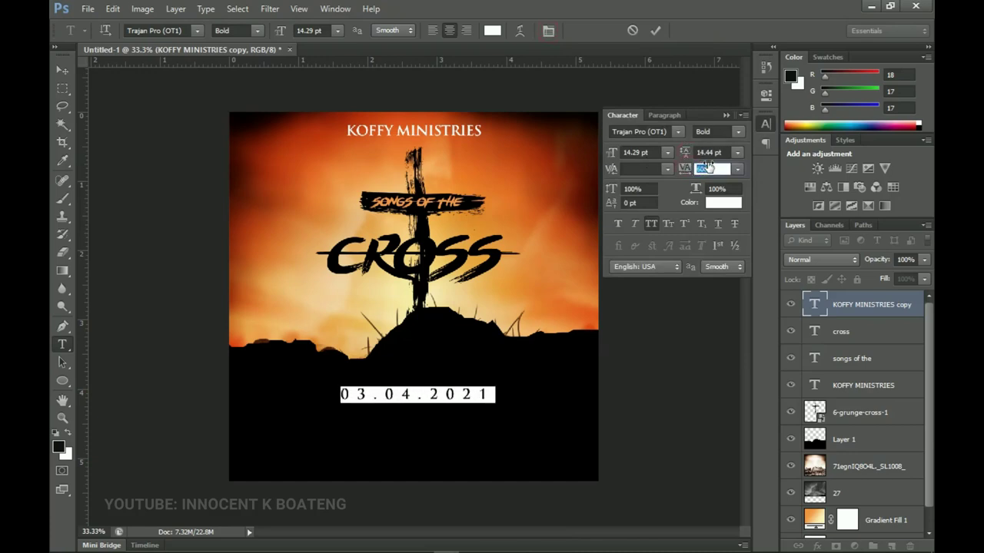
left_click(63, 70)
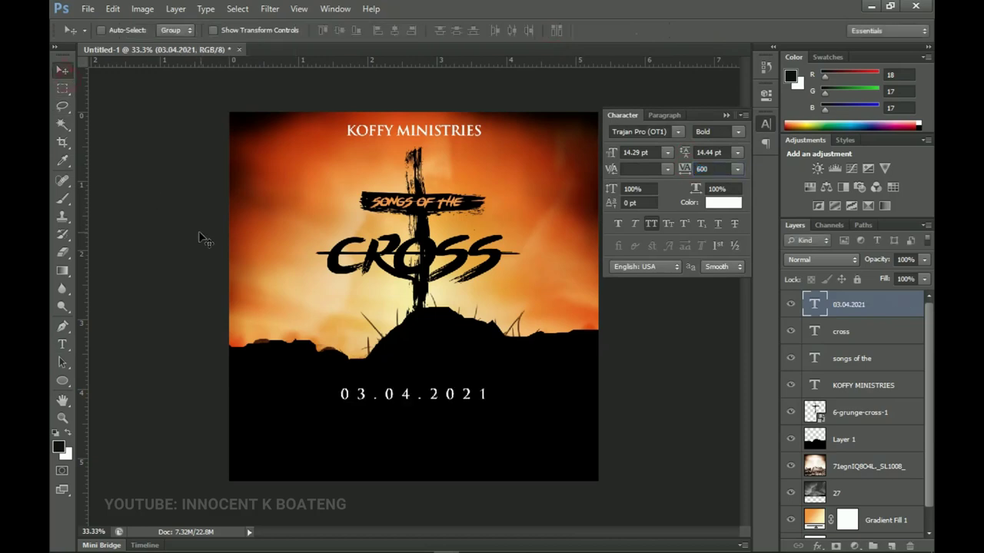
Step: Duplicate the 03.04.2021 text down near the lower edge of the black hill and set the copy's letter tracking to -40
key("ctrl+j")
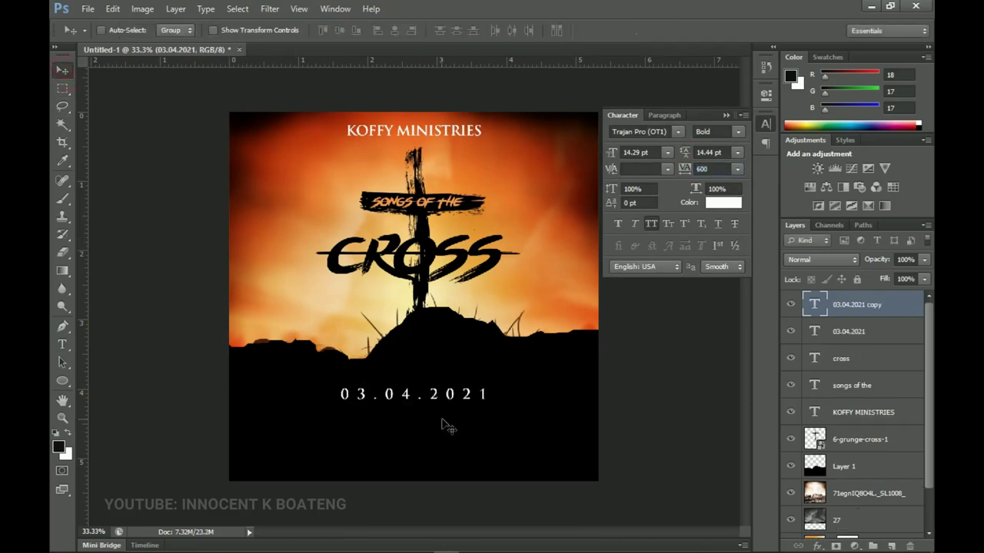
left_click_drag(460, 377, 470, 443)
key("t")
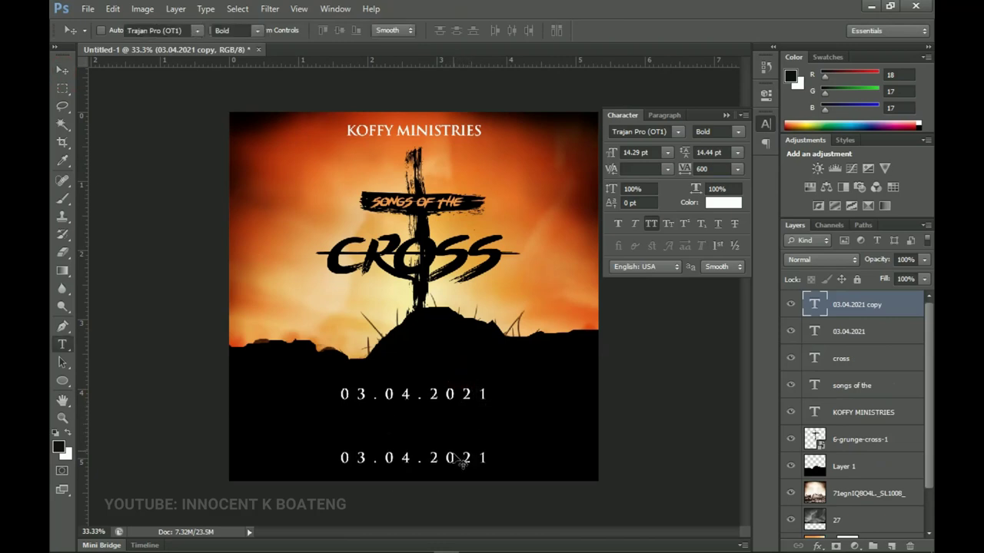
left_click(435, 459)
key("ctrl+a")
left_click(701, 168)
type("500")
key("Return")
type("-40")
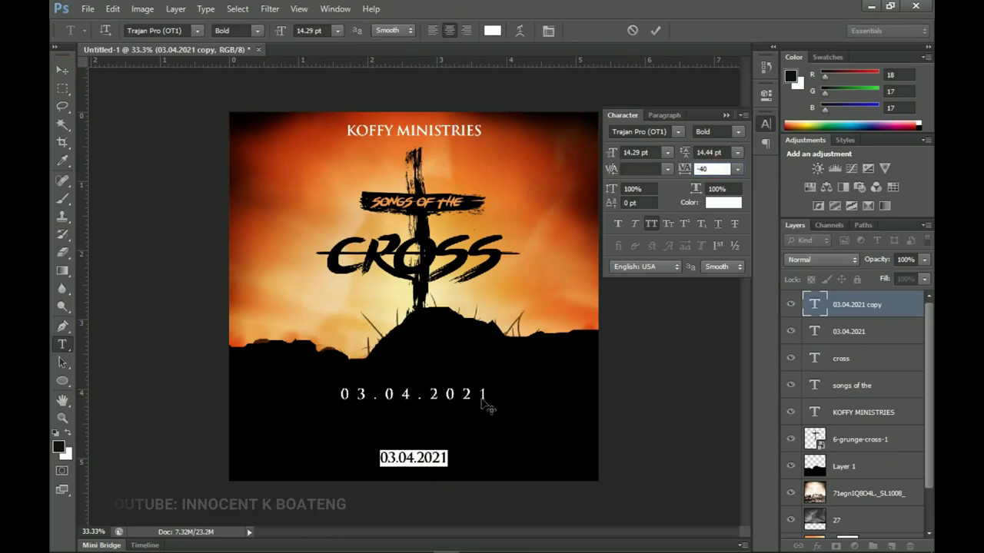
Step: Replace the wording of the lower date copy with VIDEO WILL BE AVAILABLE ON YOUTUBE
left_click_drag(448, 458, 416, 457)
key("ctrl+a")
type("VIDEO WILL AVAILABLE ON YOUTUBE")
key("ctrl+Return")
left_click(425, 457)
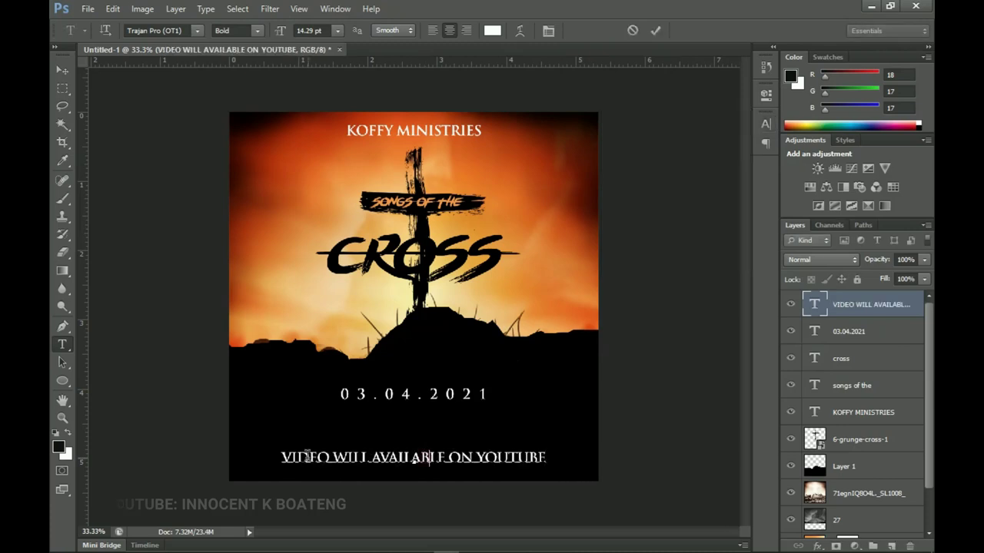
left_click(365, 456)
type("BE")
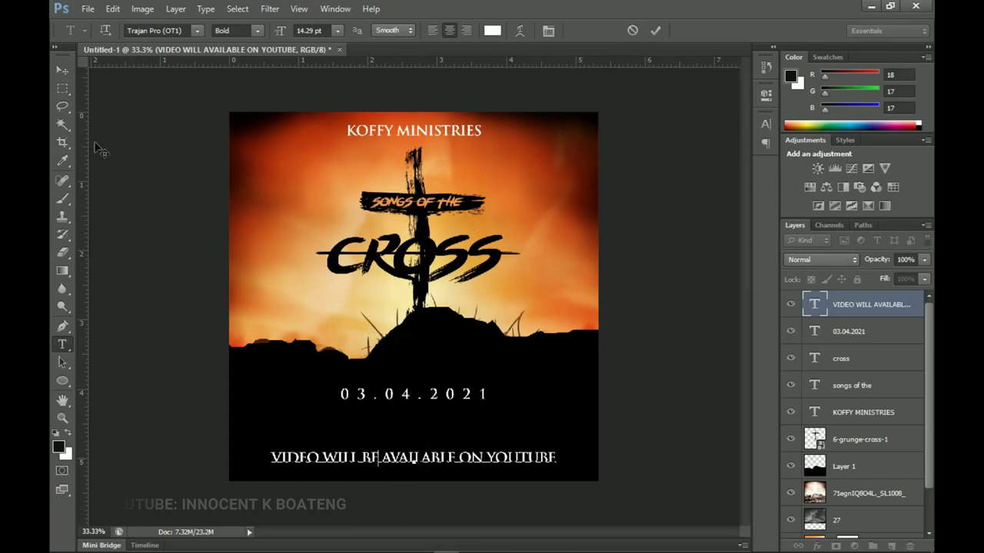
left_click(73, 71)
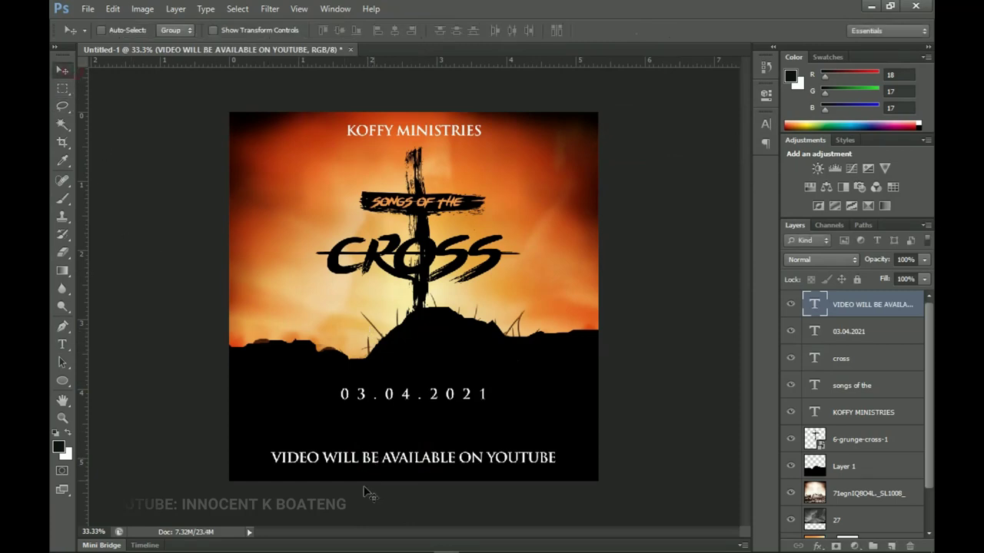
Step: Scale the YouTube line down to about 83% and centre it horizontally on the canvas
key("ctrl+t")
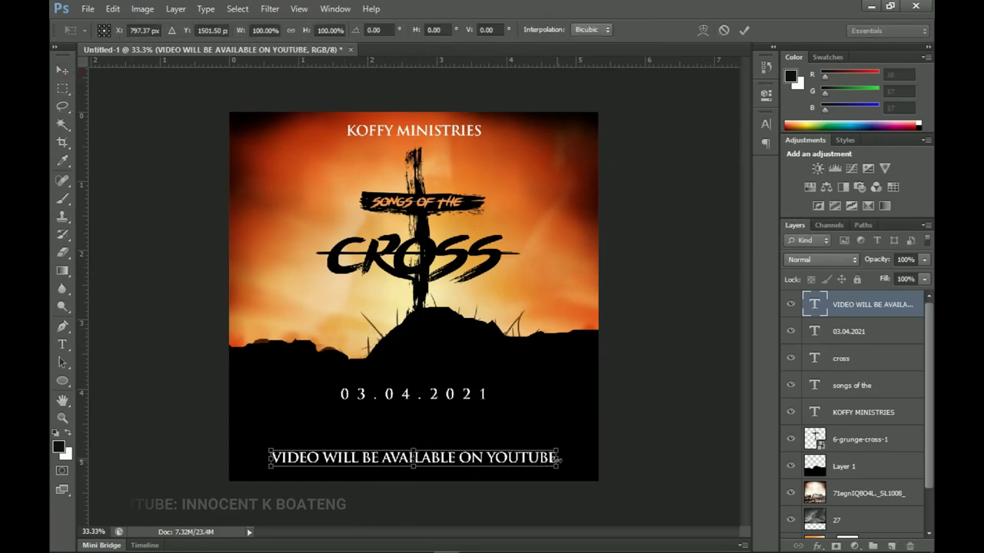
left_click_drag(552, 471, 534, 468)
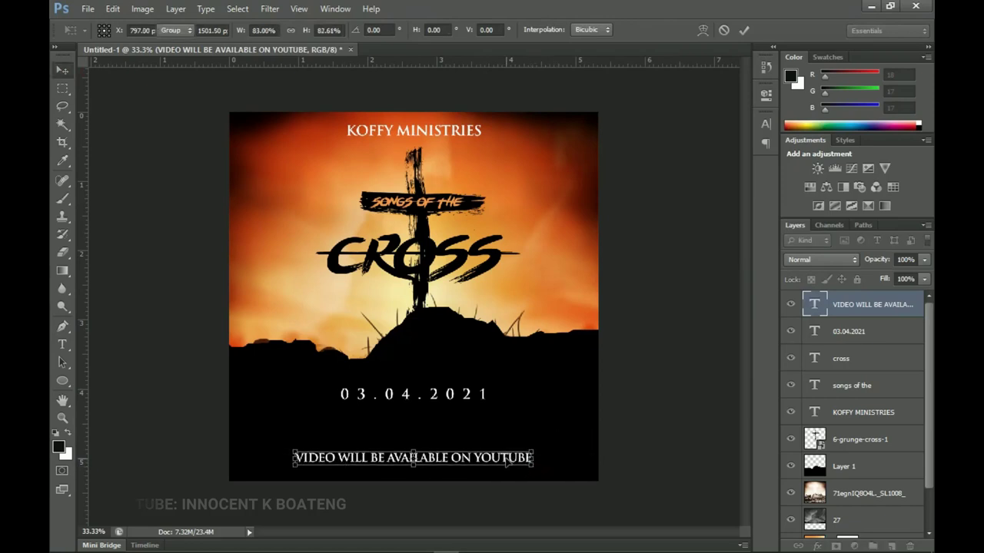
key("Return")
key("ctrl+a")
left_click(394, 30)
key("ctrl+d")
key("ctrl+j")
left_click_drag(468, 477, 471, 435)
key("t")
triple_click(471, 432)
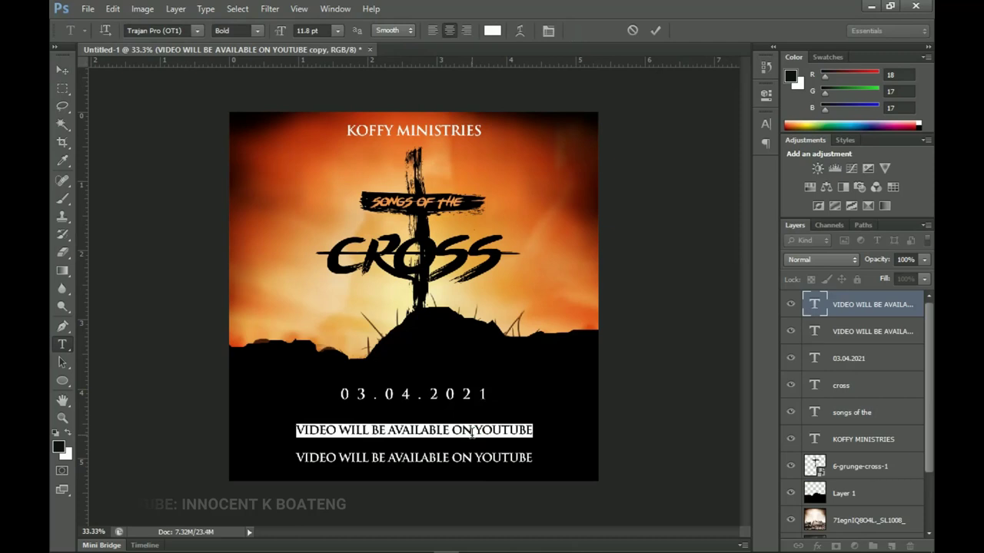
type("@MIN_KOFF")
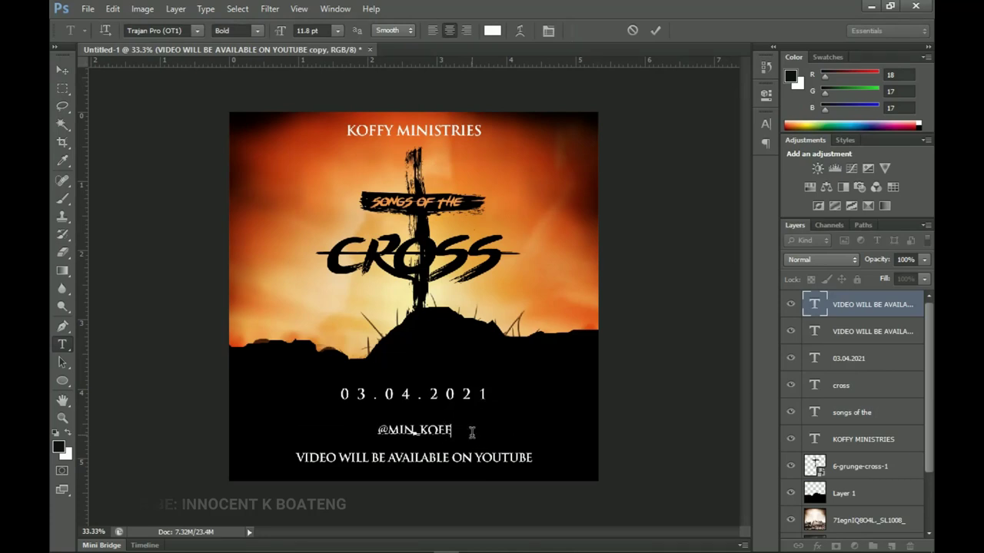
type("Y")
key("ctrl+Return")
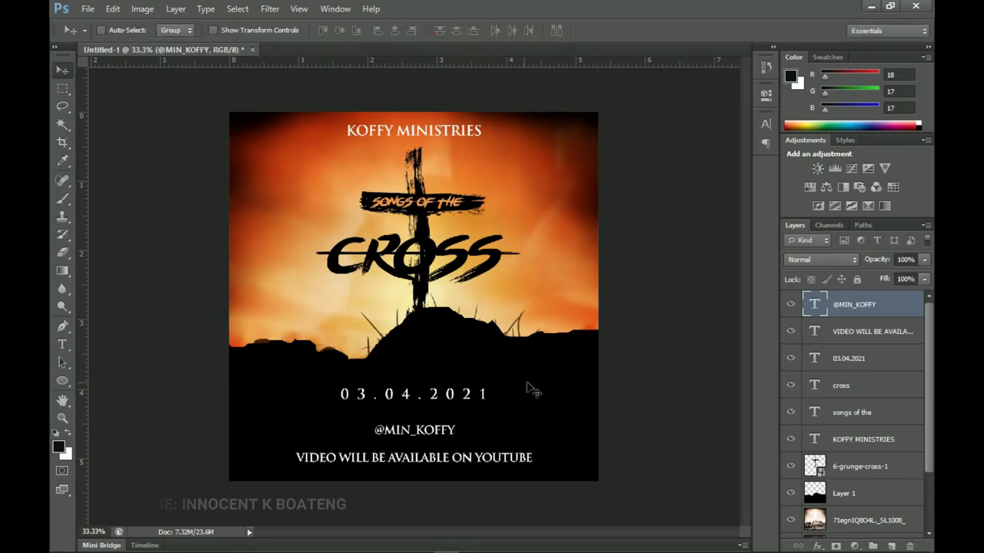
mouse_move(190, 533)
left_click(139, 542)
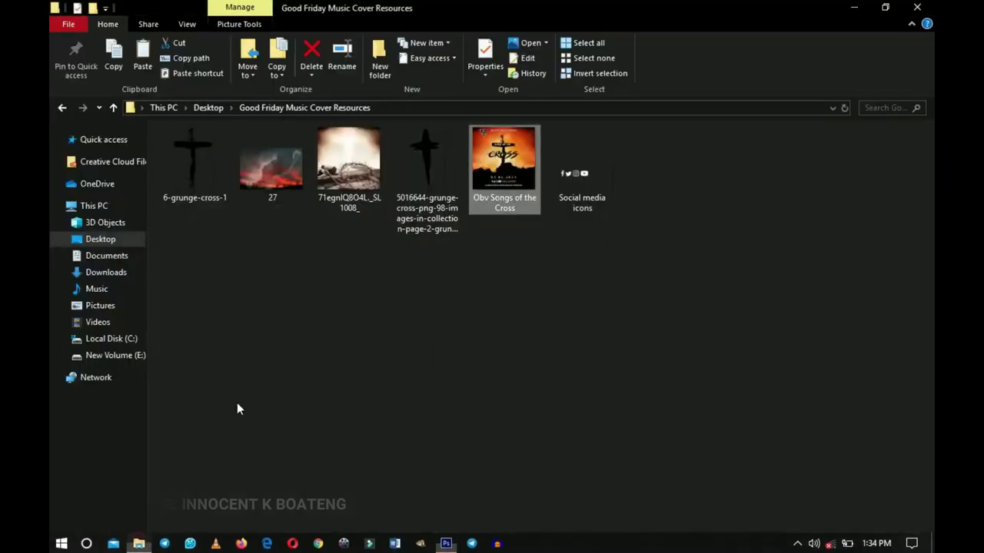
left_click(576, 202)
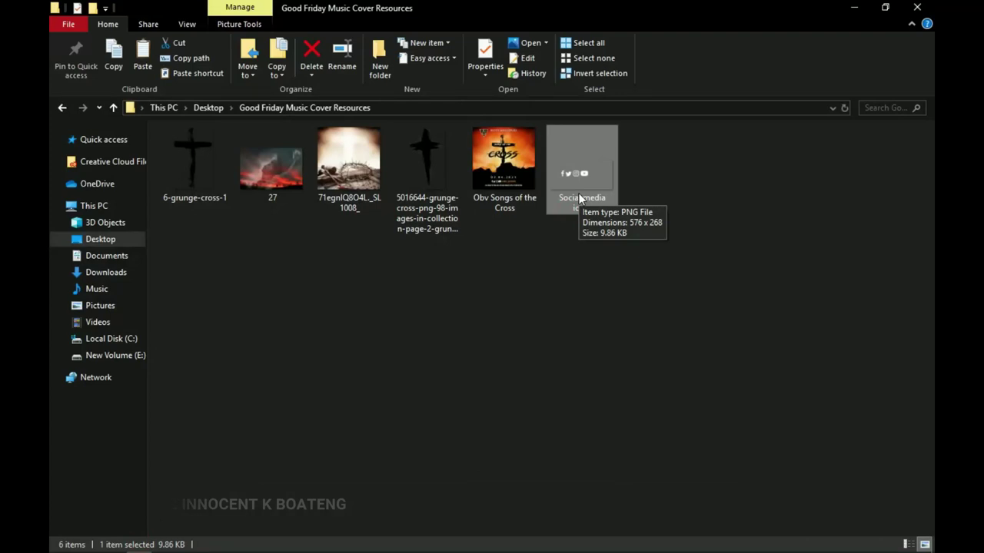
left_click_drag(584, 193, 392, 440)
left_click_drag(461, 300, 398, 437)
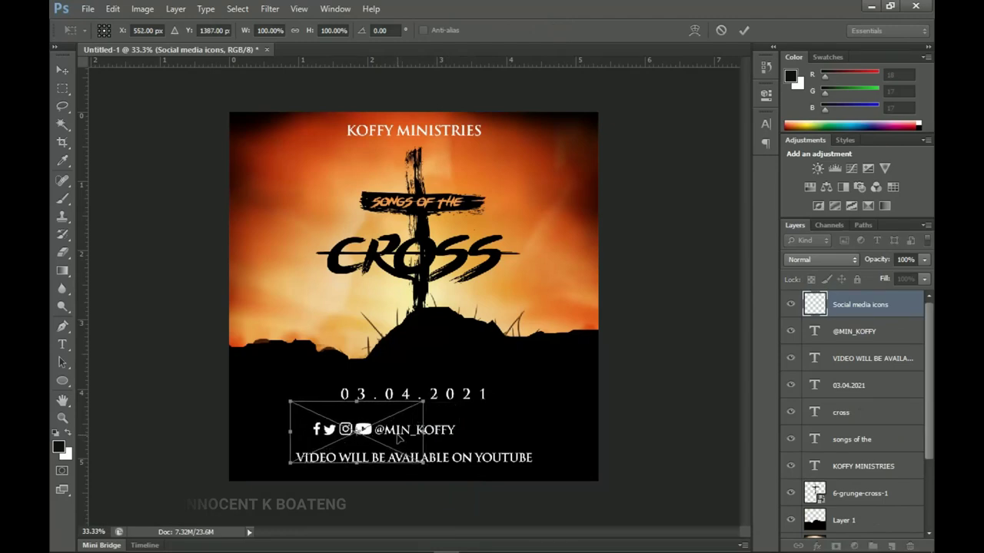
key("Return")
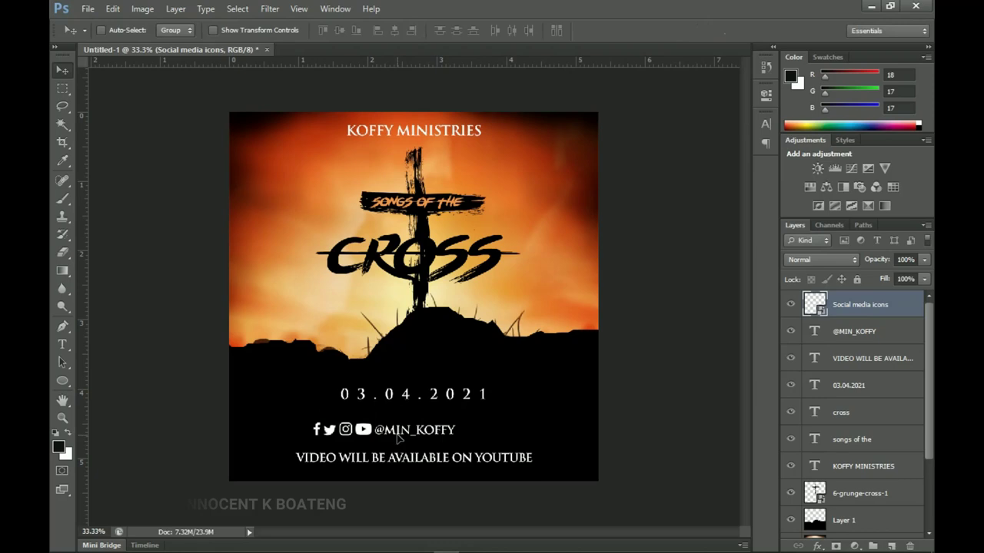
left_click(878, 332, "shift")
key("ctrl+g")
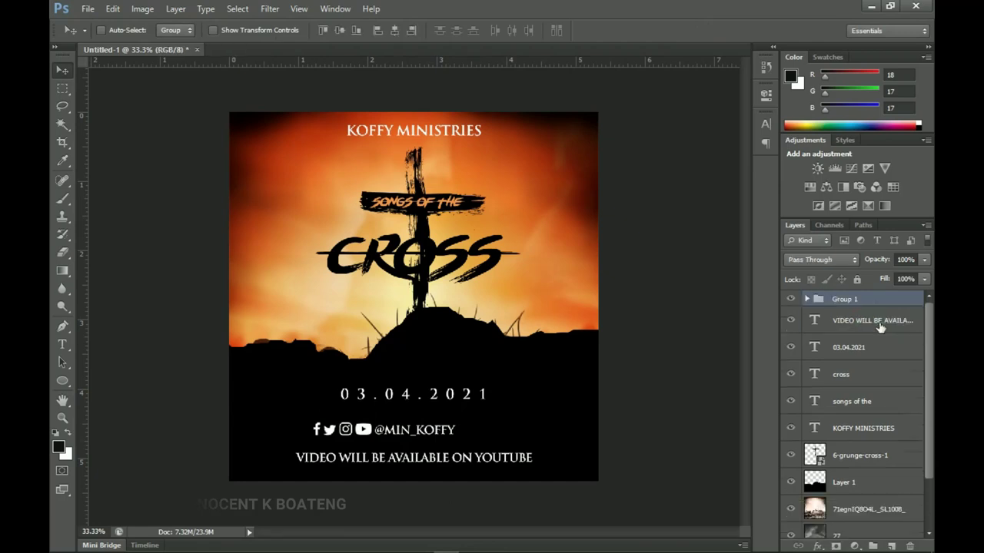
key("ctrl+a")
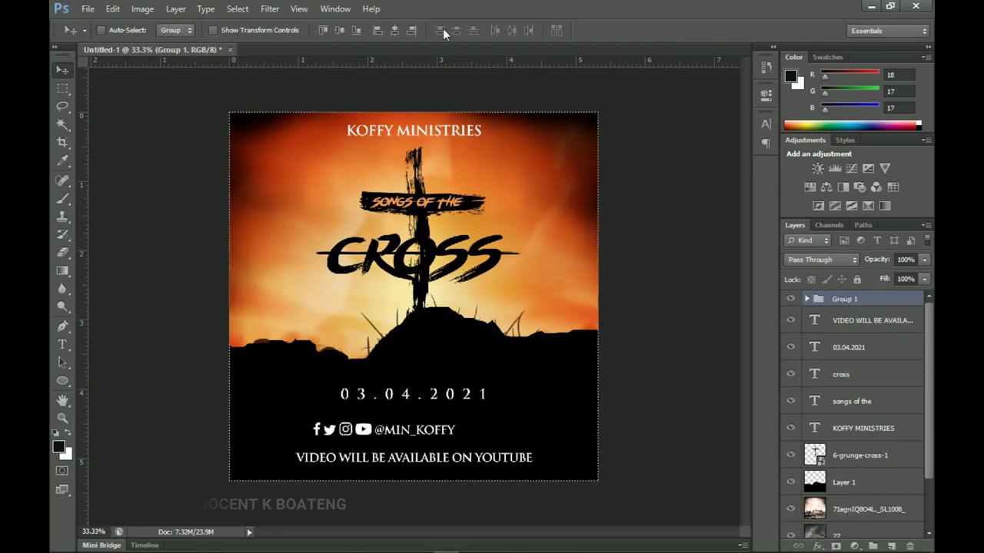
left_click(394, 31)
key("ctrl+d")
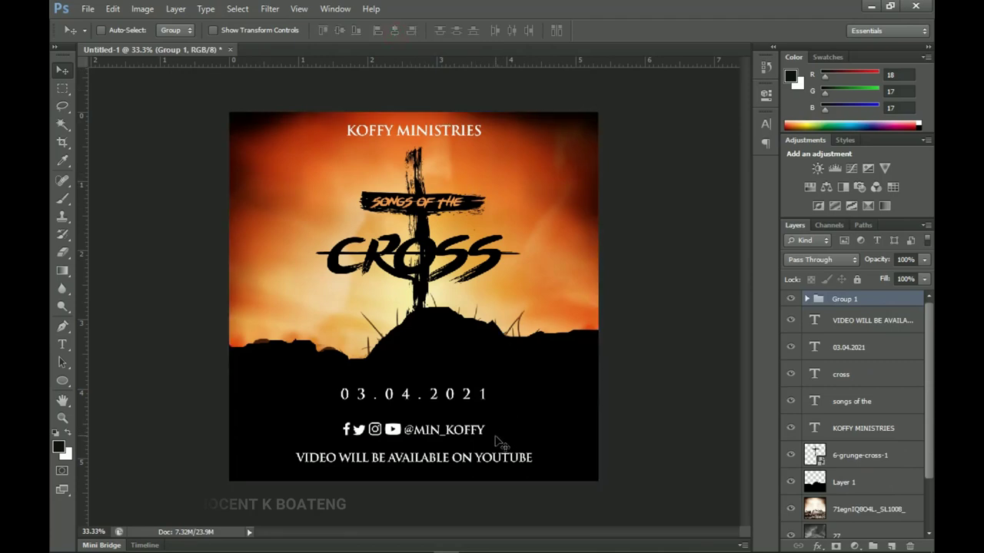
key("t")
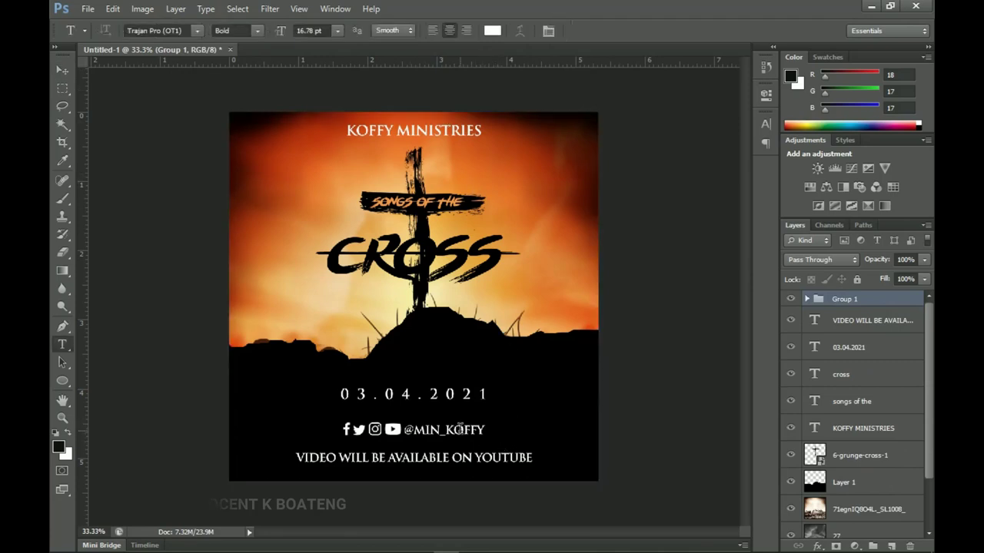
left_click_drag(404, 430, 493, 414)
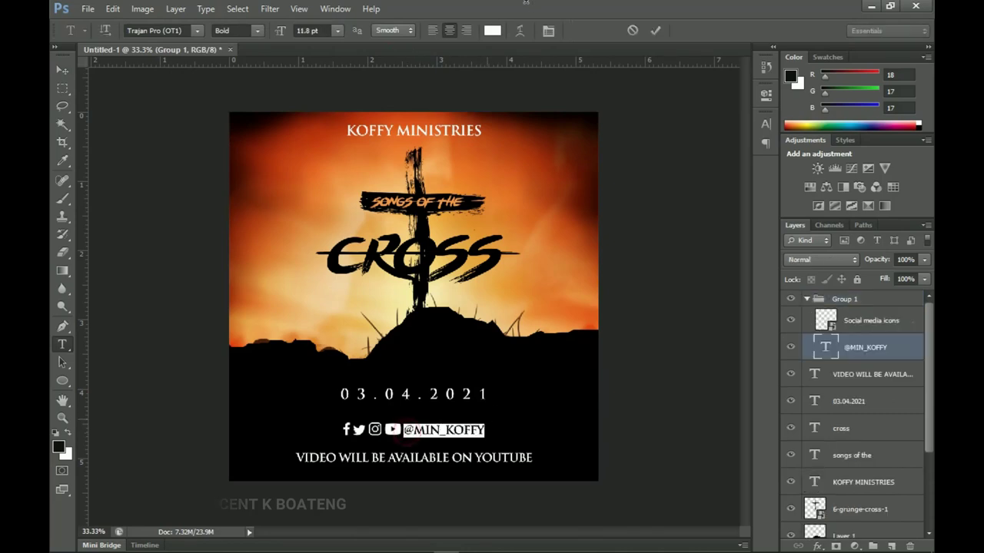
left_click(492, 30)
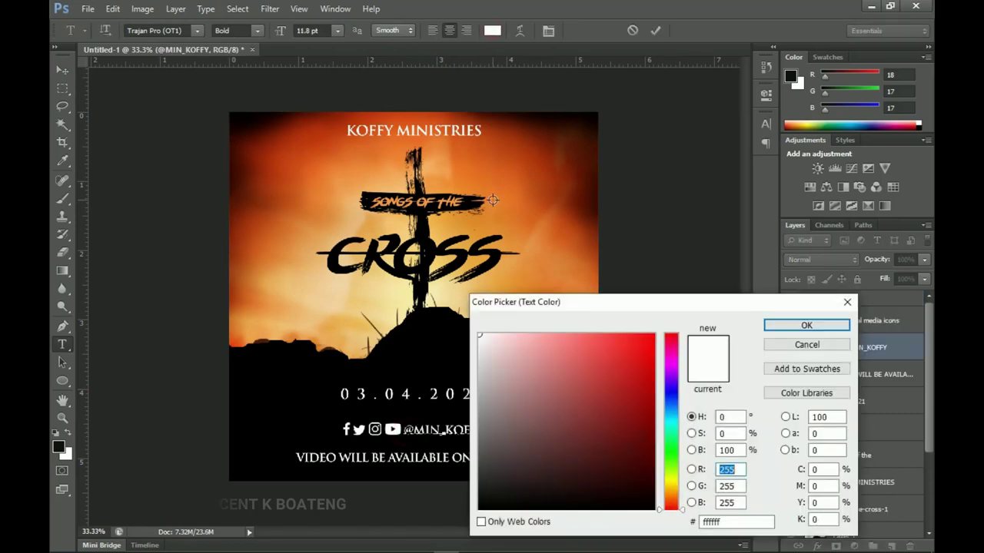
left_click(493, 202)
left_click_drag(628, 378, 637, 347)
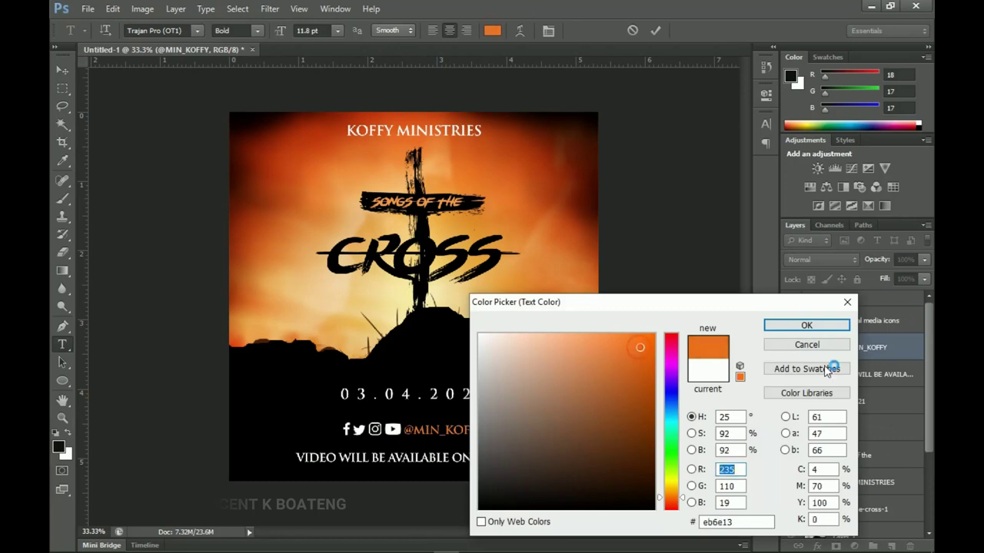
left_click(806, 326)
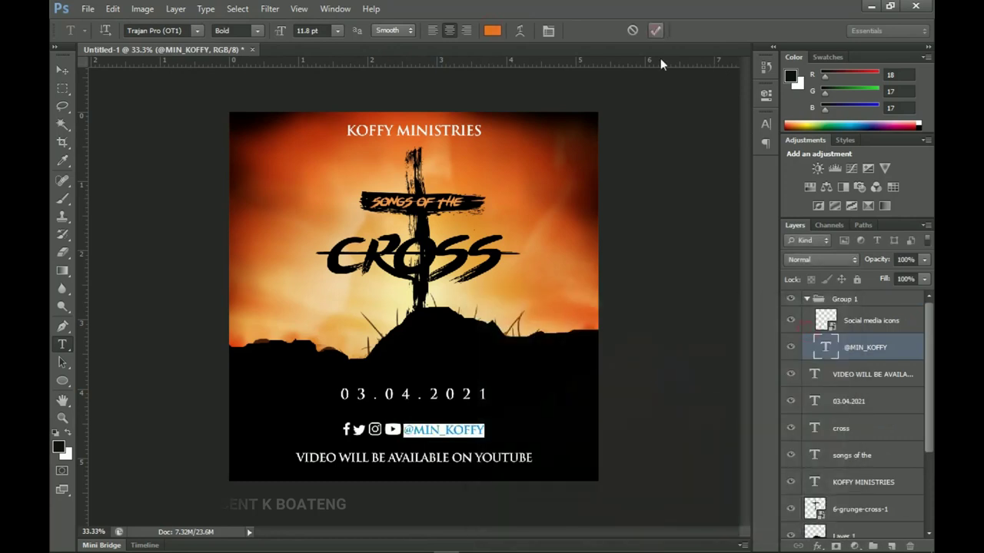
left_click(655, 30)
Step: Select the 03.04.2021 text layer and nudge it down closer to the social media line
key("v")
right_click(429, 394)
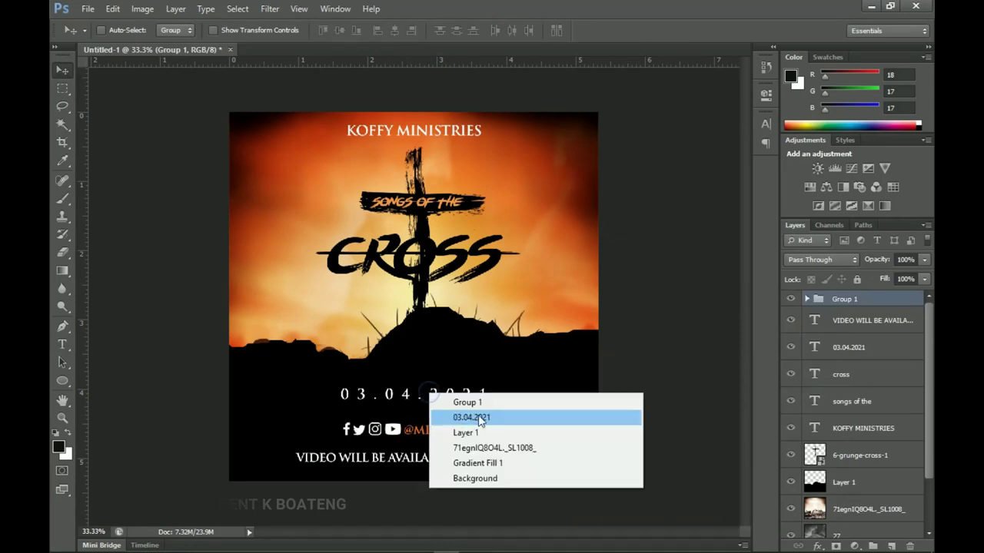
left_click(480, 418)
key("Down")
key("Down")
key("Down")
key("Down")
key("Down")
key("Down")
key("Down")
key("Down")
key("Down")
key("Down")
key("Down")
key("Down")
key("Down")
key("Down")
key("Down")
key("Down")
key("Down")
key("Down")
key("Down")
key("Down")
Step: Add the social media group to the selected date layer and nudge both down closer to the YouTube line
right_click(469, 458)
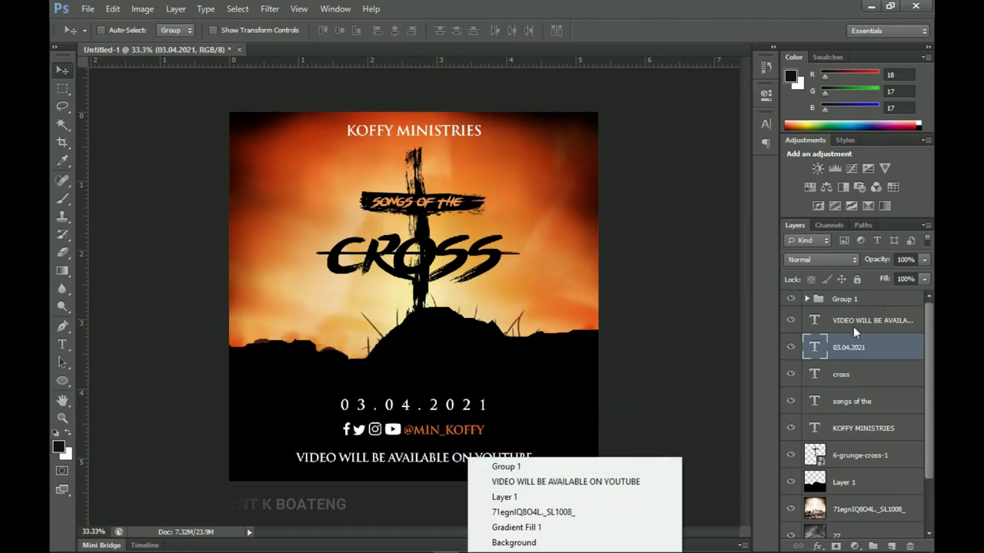
left_click(852, 303)
left_click(853, 306, "ctrl")
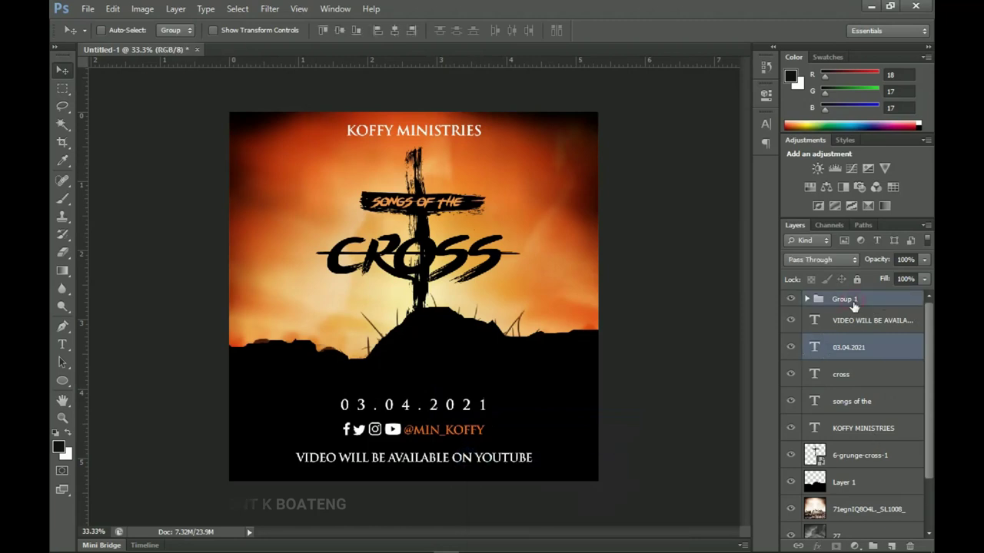
key("Down")
key("Down")
key("Down")
key("Down")
key("Down")
key("Down")
key("Down")
key("Down")
key("Down")
key("Down")
key("Down")
key("Down")
key("Down")
key("Down")
key("Down")
key("Down")
key("Down")
key("Down")
key("Down")
key("Down")
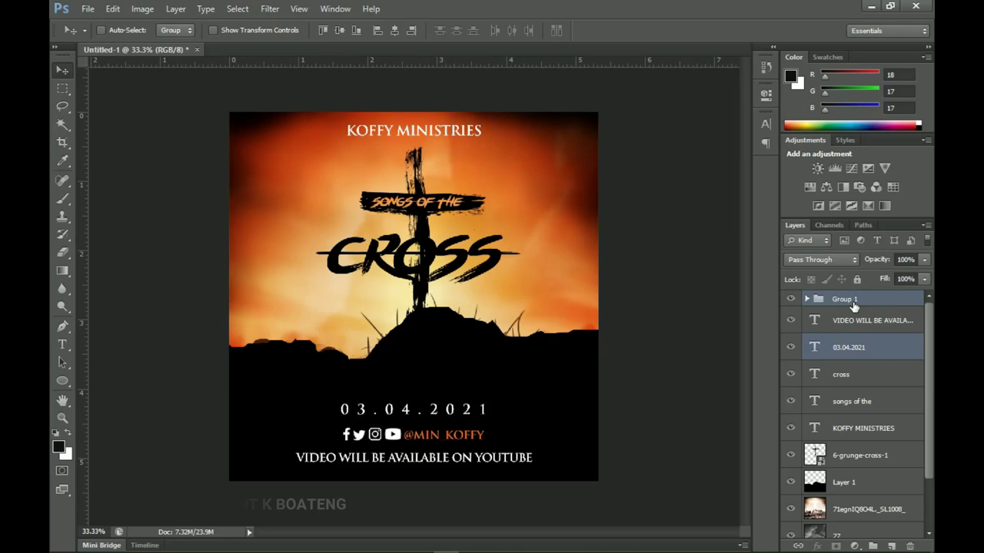
key("Down")
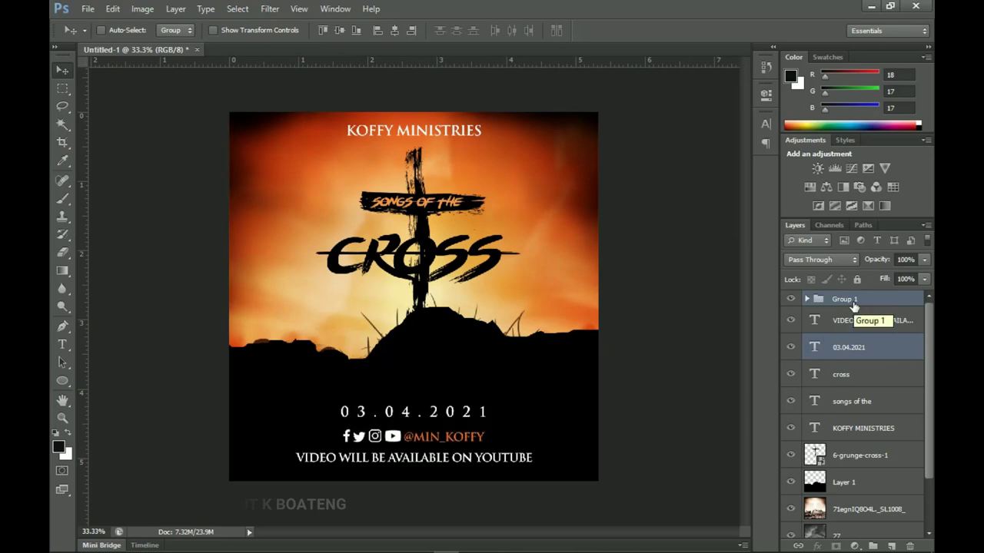
Step: Darken the shadows of the cloud layer 27 with Levels, raising the black input level to about 24
scroll(874, 330, "down", 3)
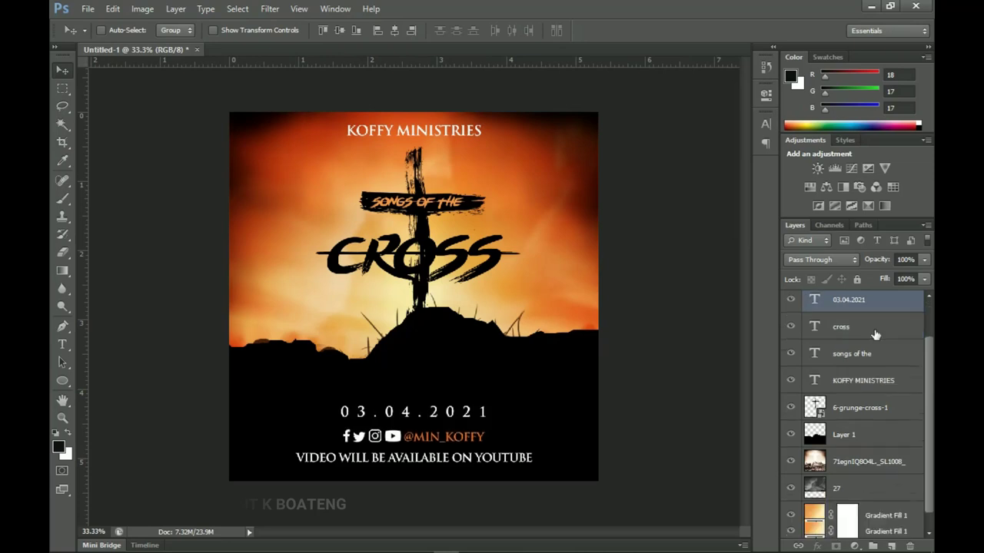
left_click(859, 444)
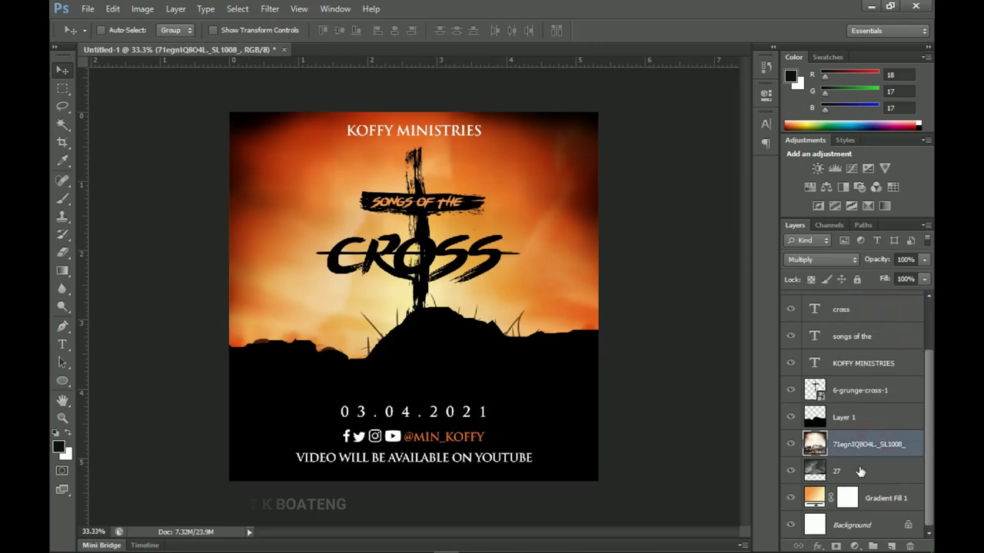
left_click(846, 470)
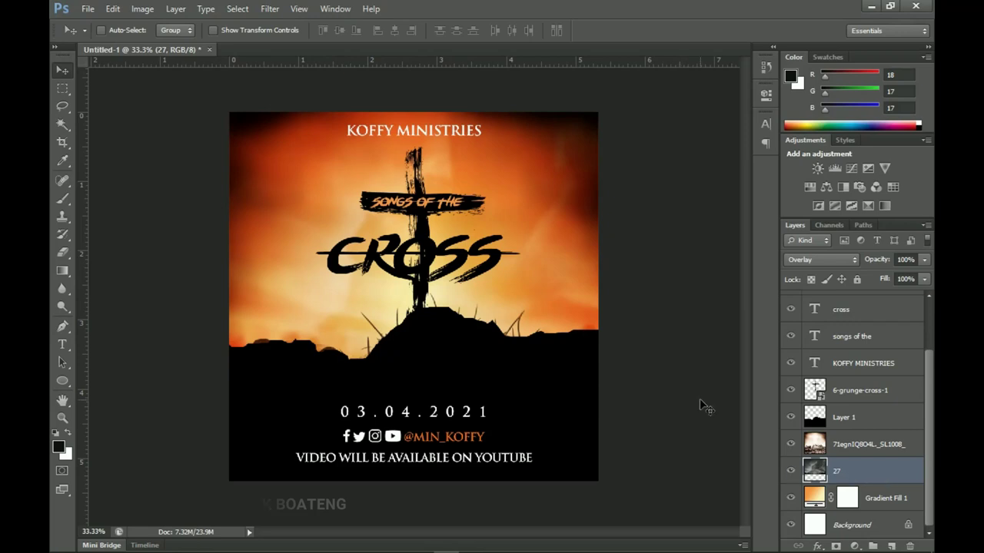
key("ctrl+l")
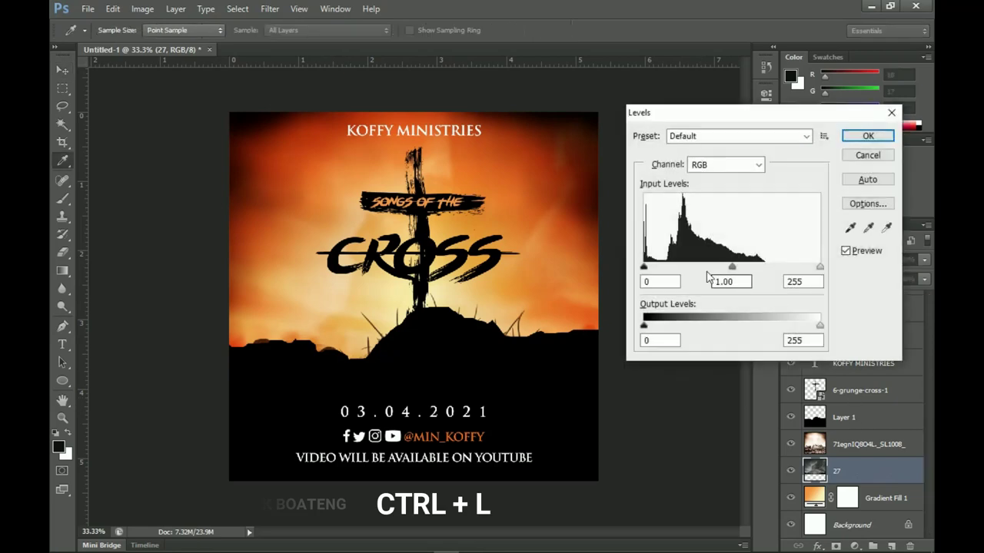
left_click_drag(644, 267, 660, 269)
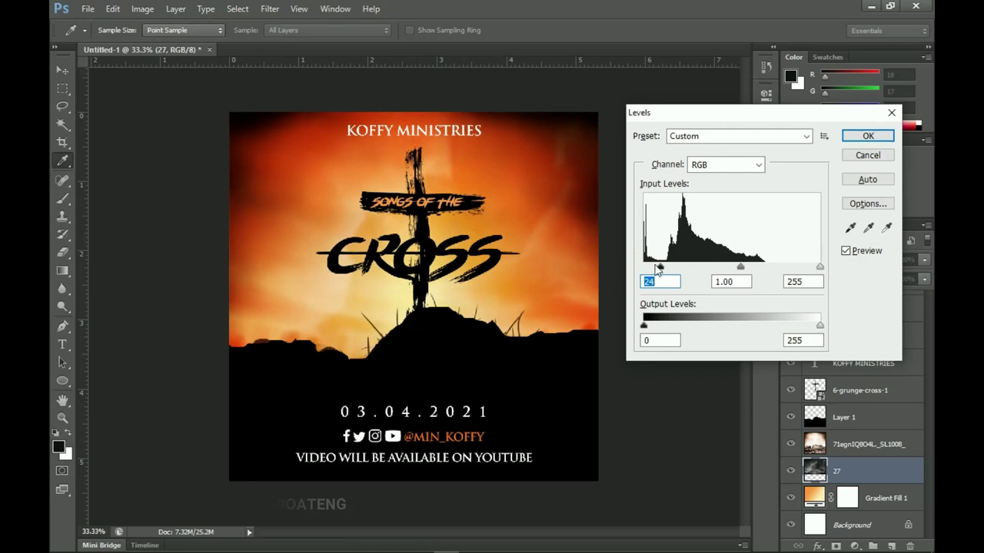
left_click_drag(664, 267, 664, 270)
left_click(866, 136)
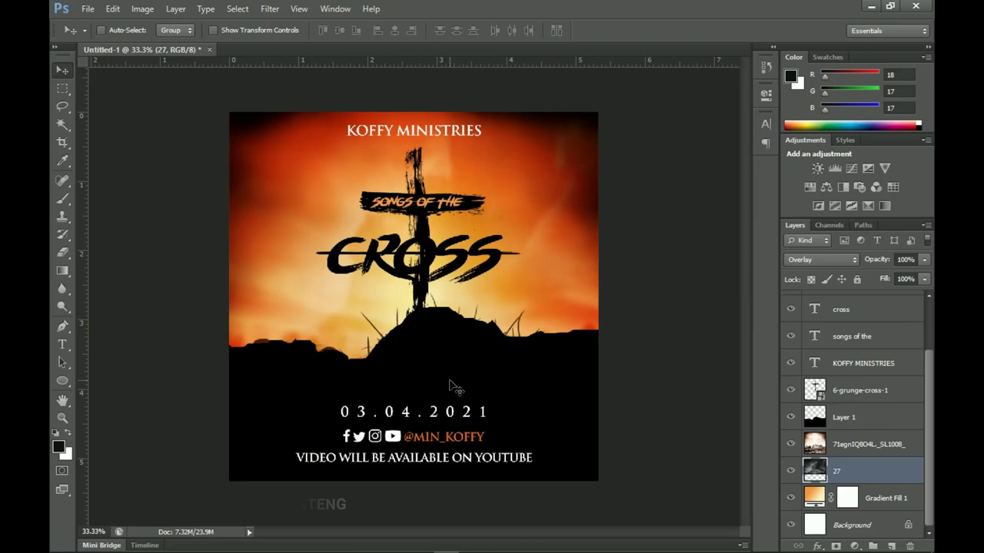
Step: Select the social media layer group at the top of the layer stack
key("ctrl+g")
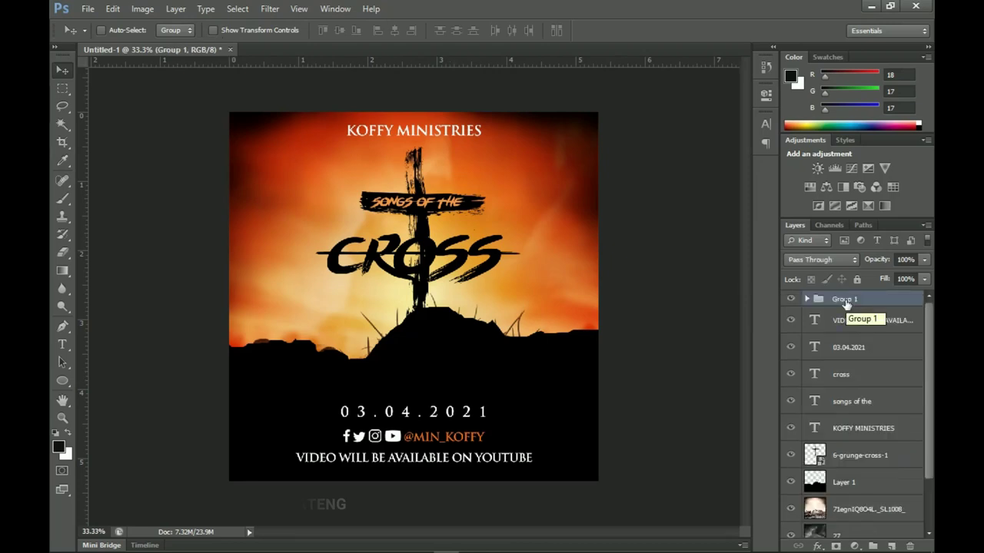